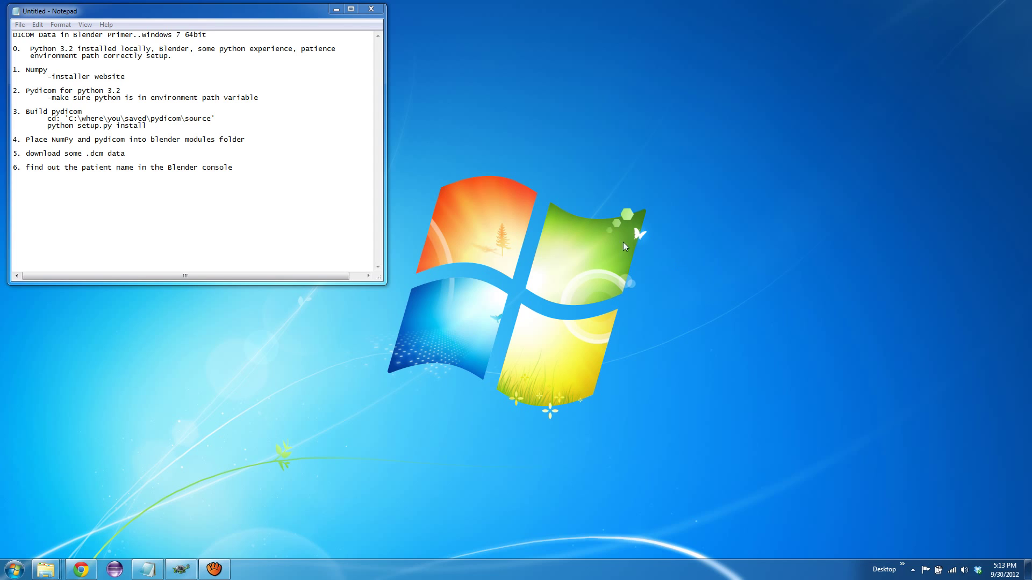
Review the DICOM-in-Blender checklist in Notepad, then bring up the Start menu
click(16, 571)
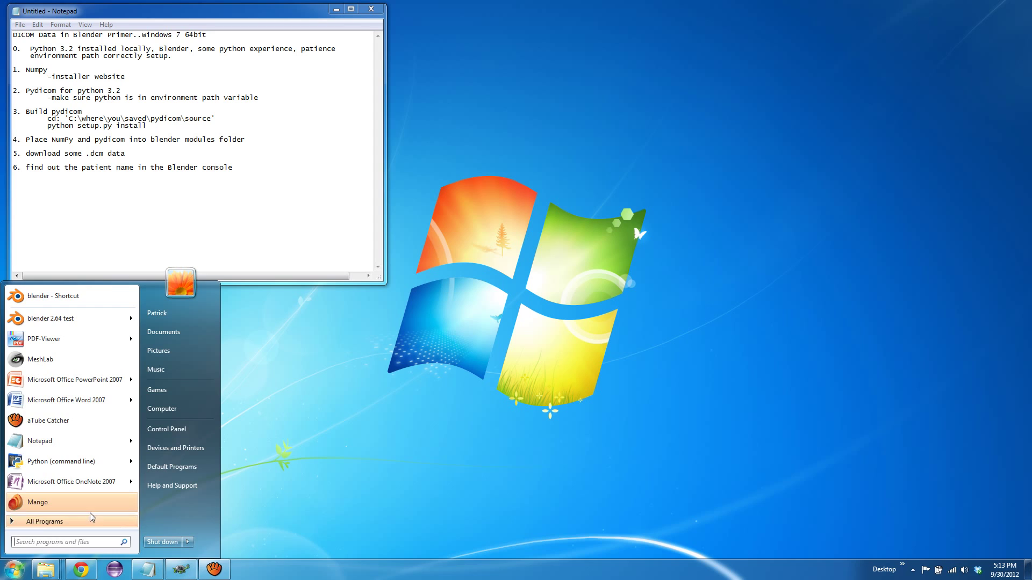
In the Python 3.2 console, confirm 'import numpy' and 'import dicom' both raise ImportError, then close it
click(41, 461)
text(import numpy)
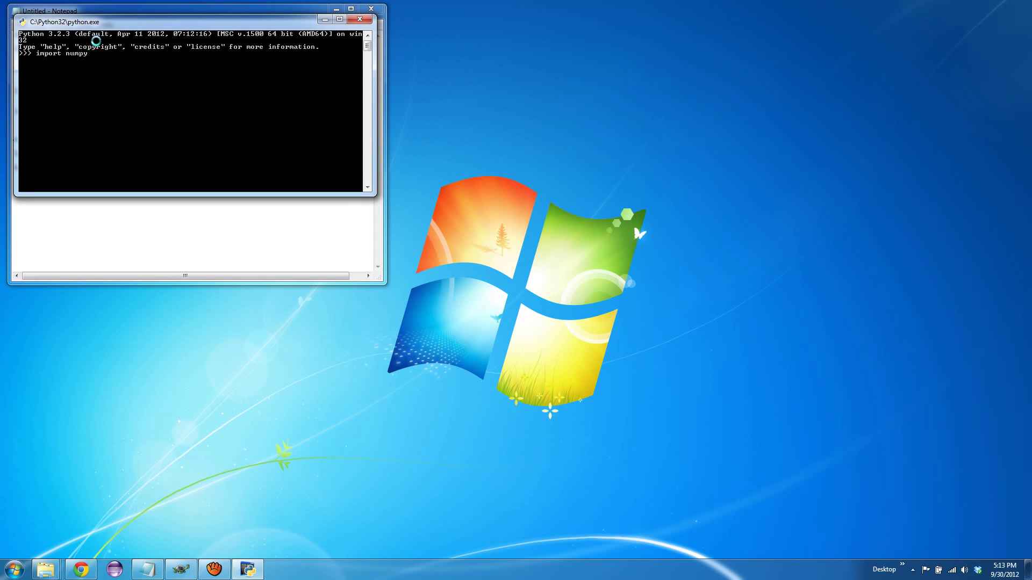
key(Return)
text(import dicom)
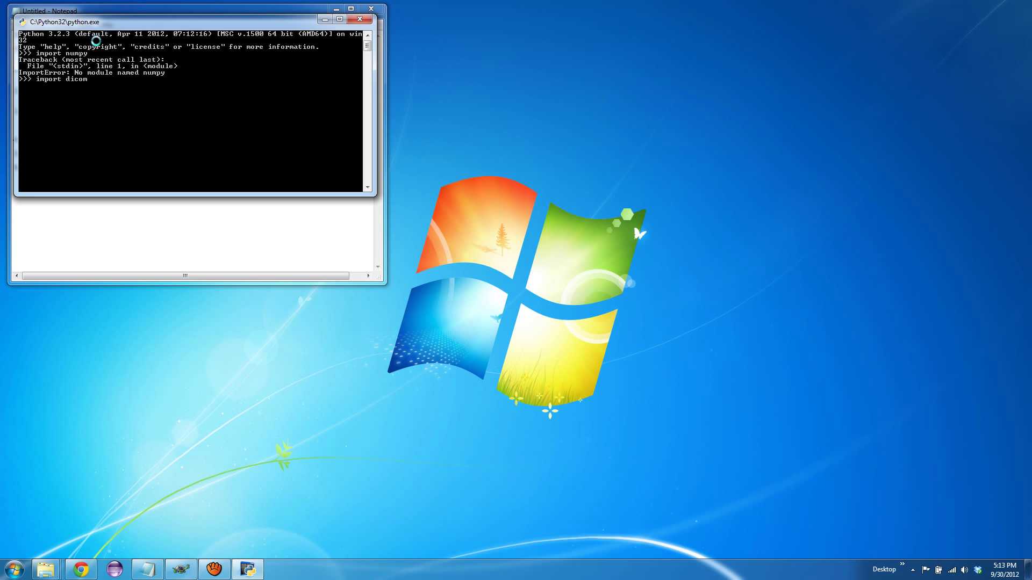
key(Return)
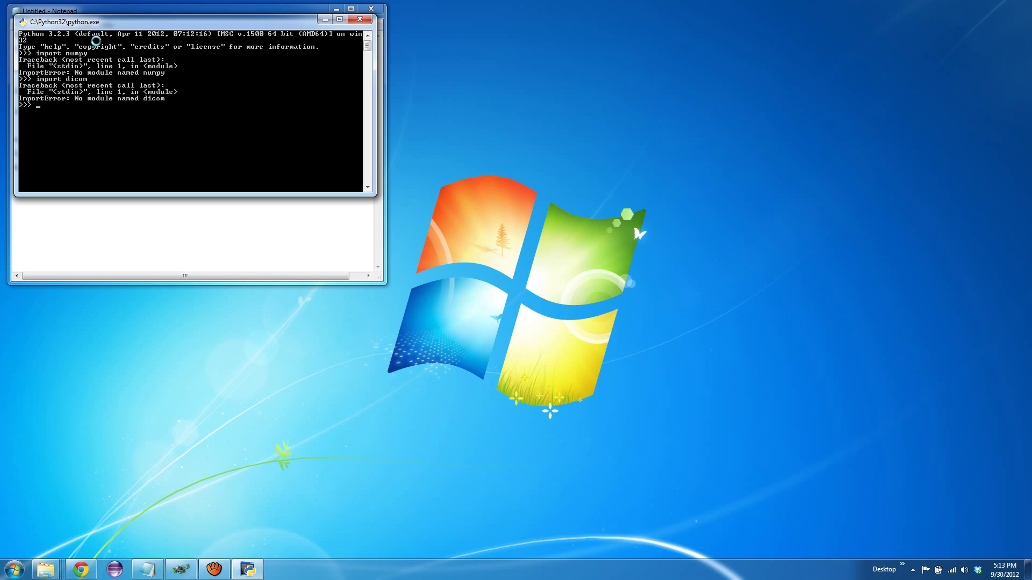
click(365, 20)
Find Control Panel through Start search, view it by Small icons, and go to System
click(16, 571)
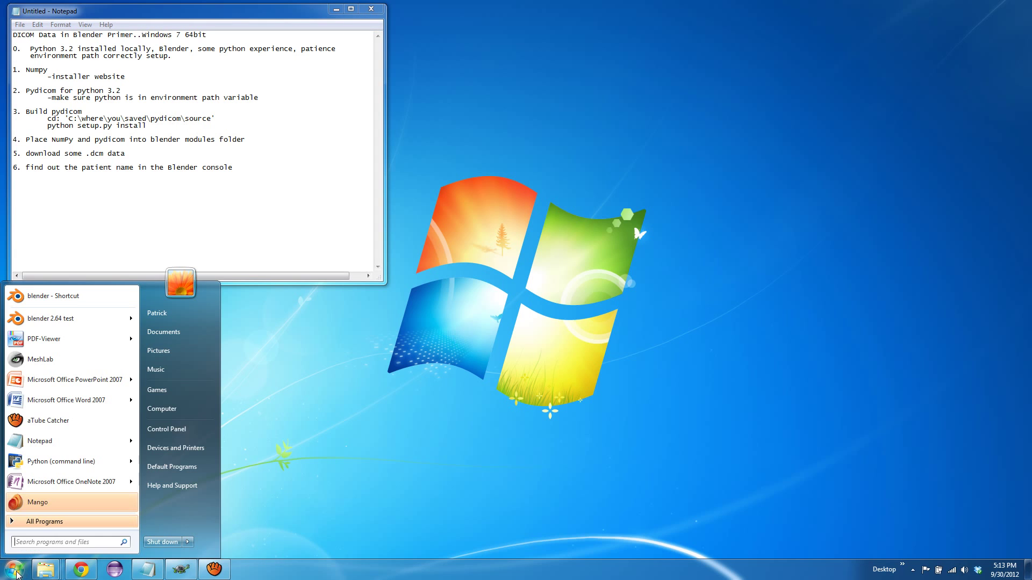
text(control)
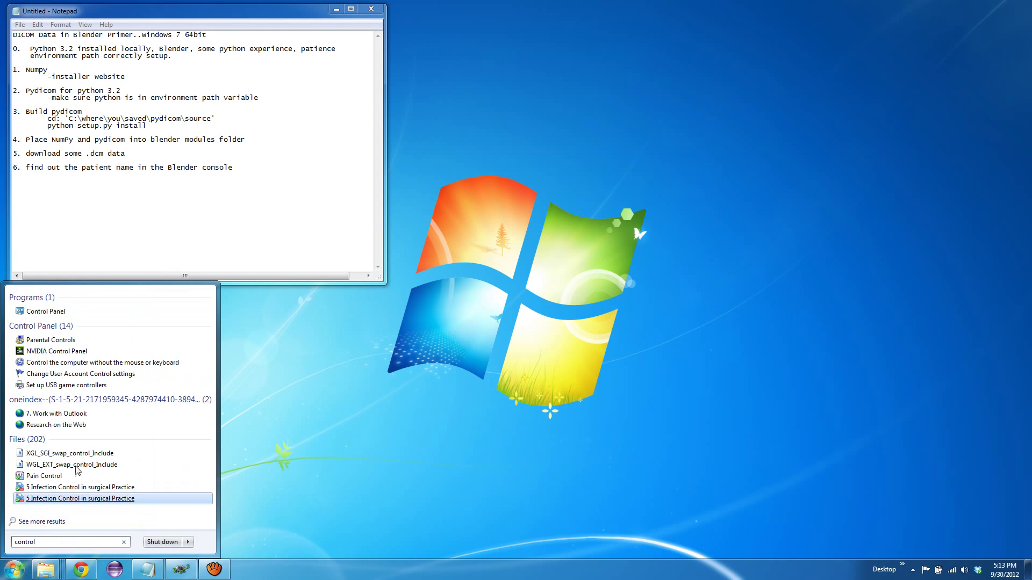
click(48, 312)
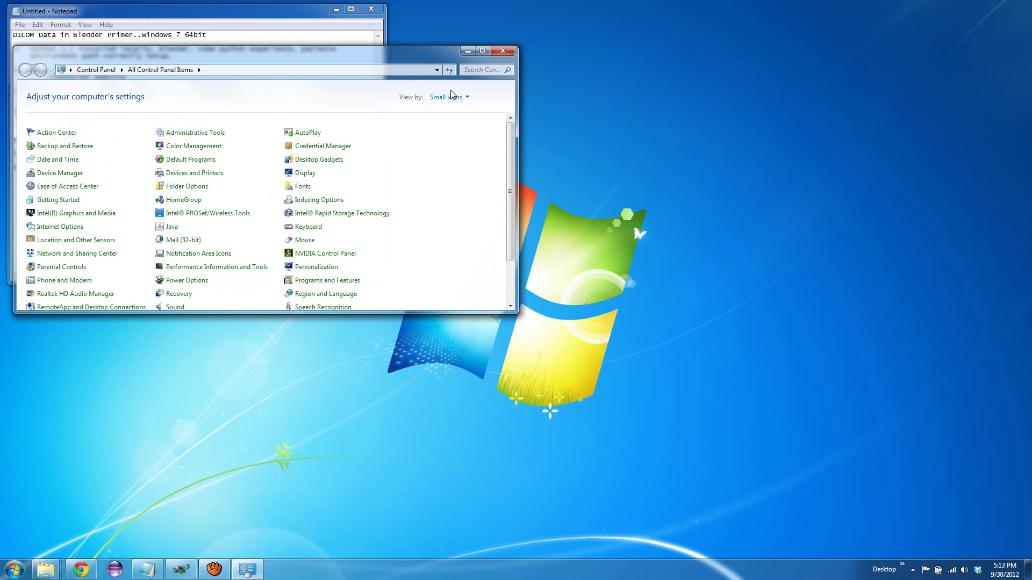
click(448, 97)
click(457, 139)
drag(512, 183, 517, 243)
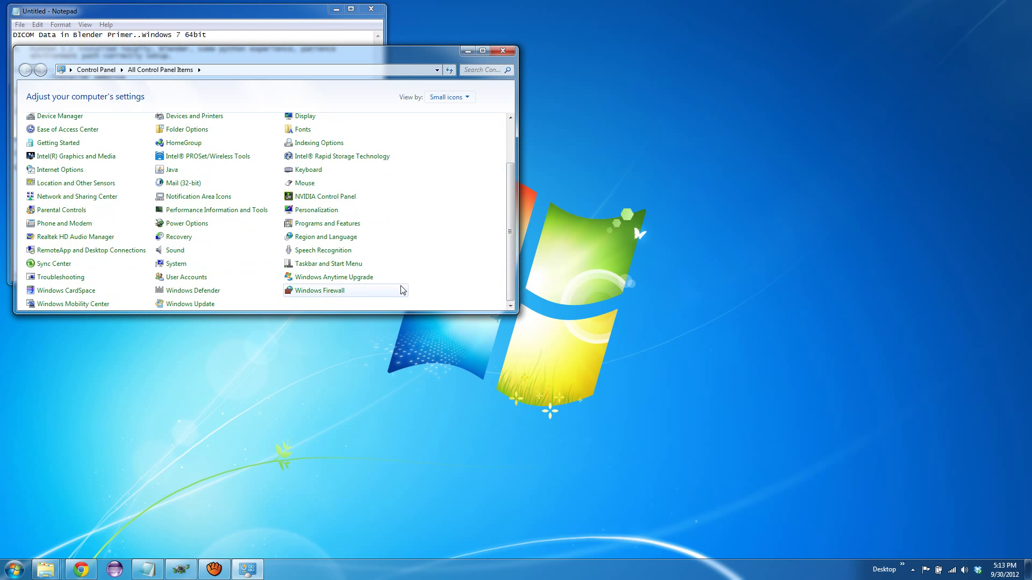
click(174, 267)
Inspect the system Path variable in Environment Variables to find the Python32 entry
click(56, 151)
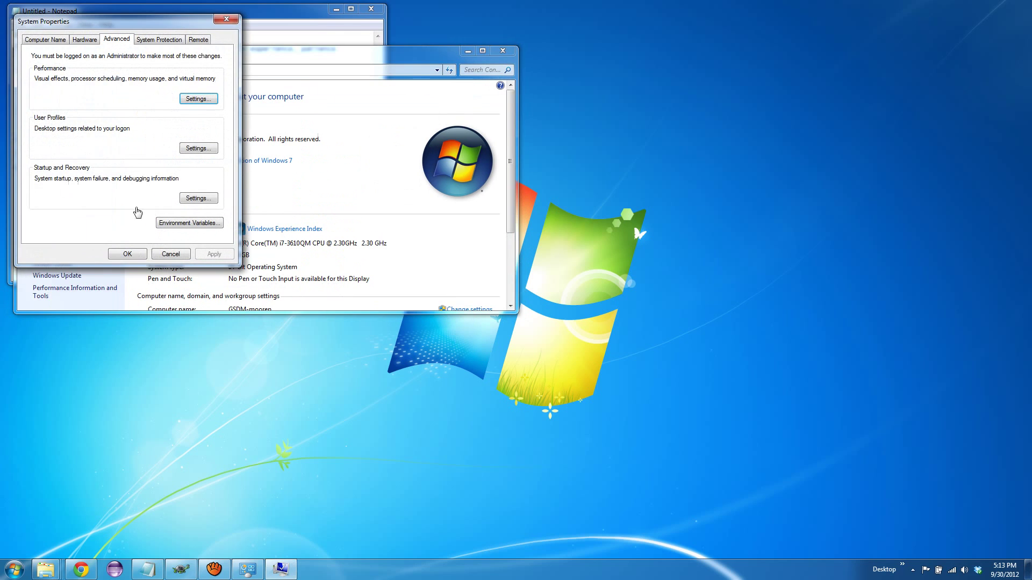
click(181, 227)
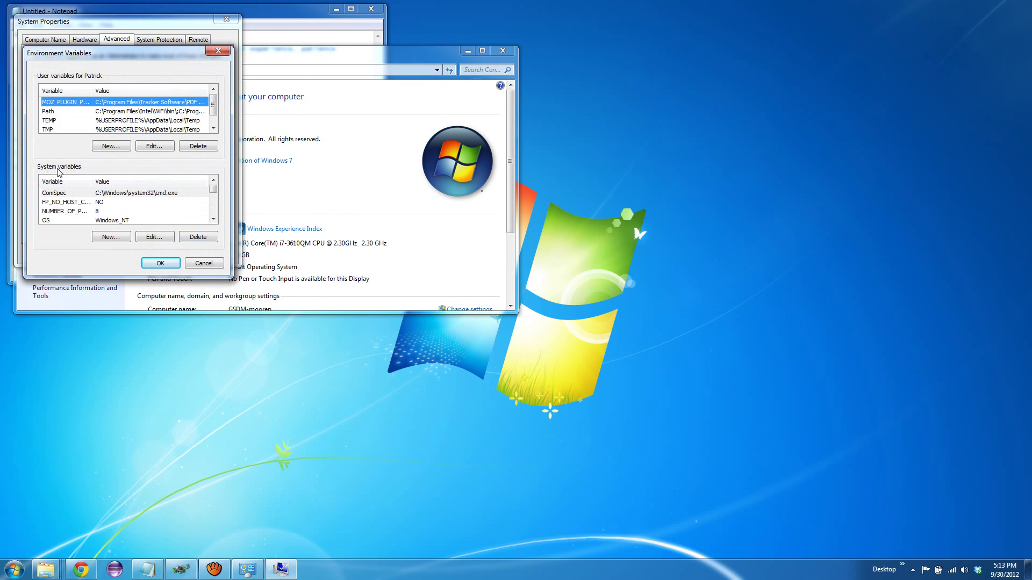
scroll(69, 208, down, 1)
click(69, 210)
scroll(66, 218, down, 1)
click(57, 210)
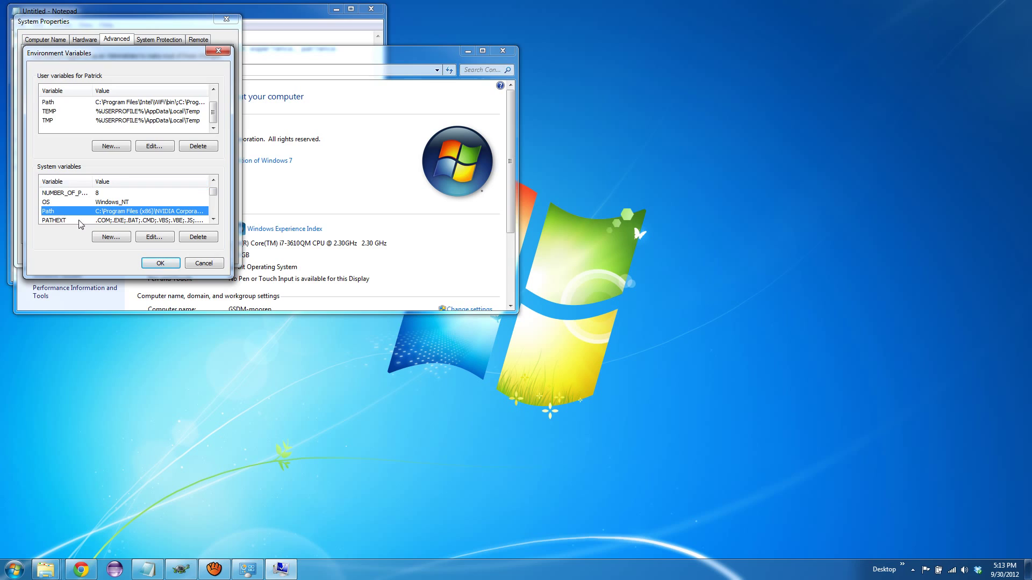
click(154, 239)
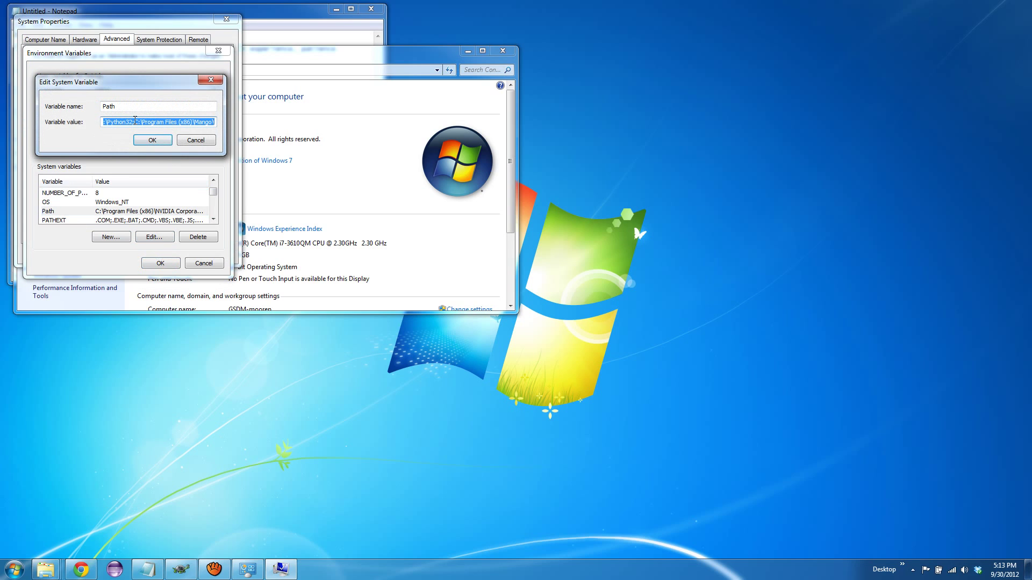
click(129, 123)
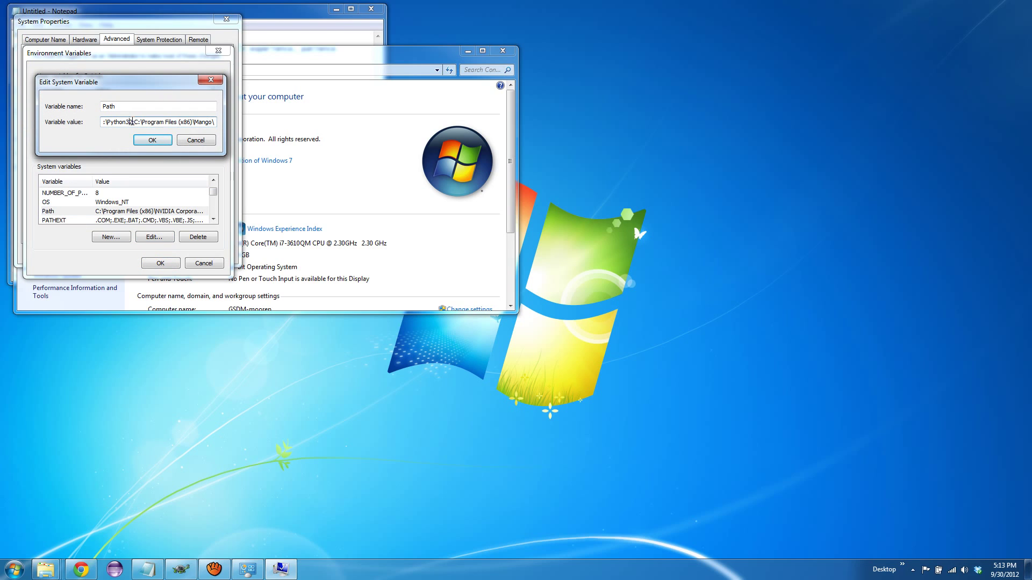
drag(120, 122, 196, 119)
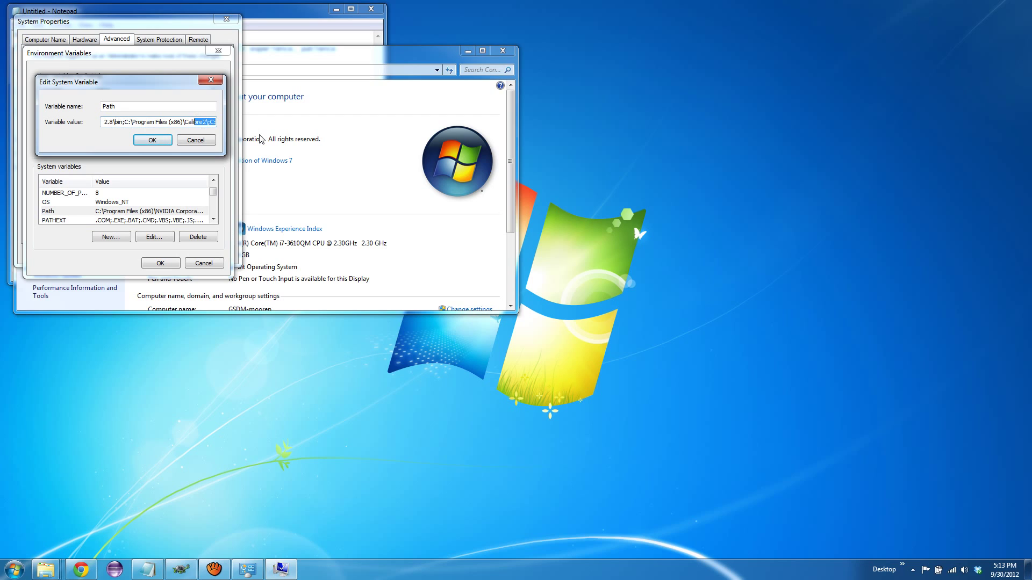
drag(261, 139, 261, 138)
Check the start folder in the Python (command line) shortcut's Properties
click(15, 569)
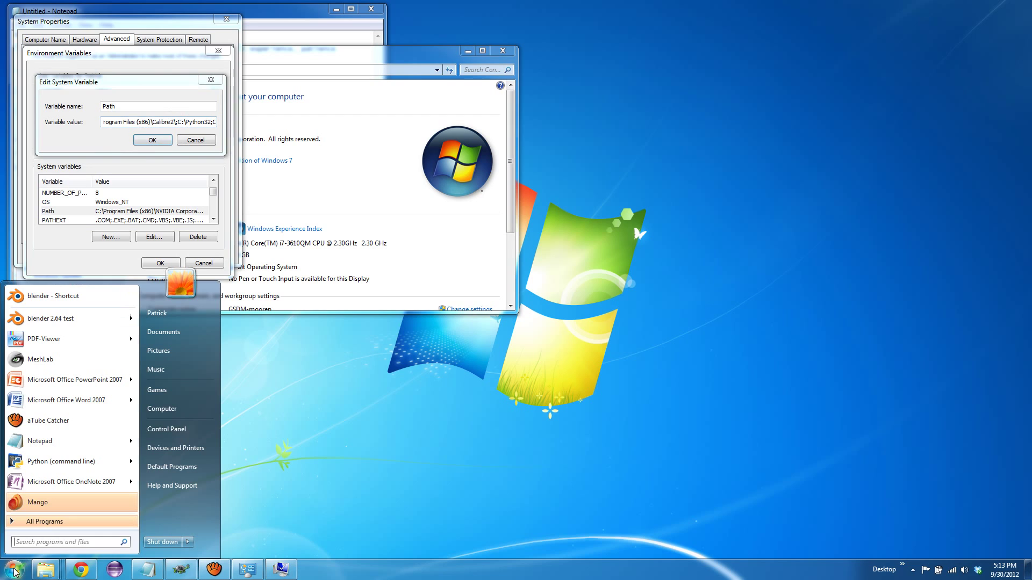
right_click(41, 461)
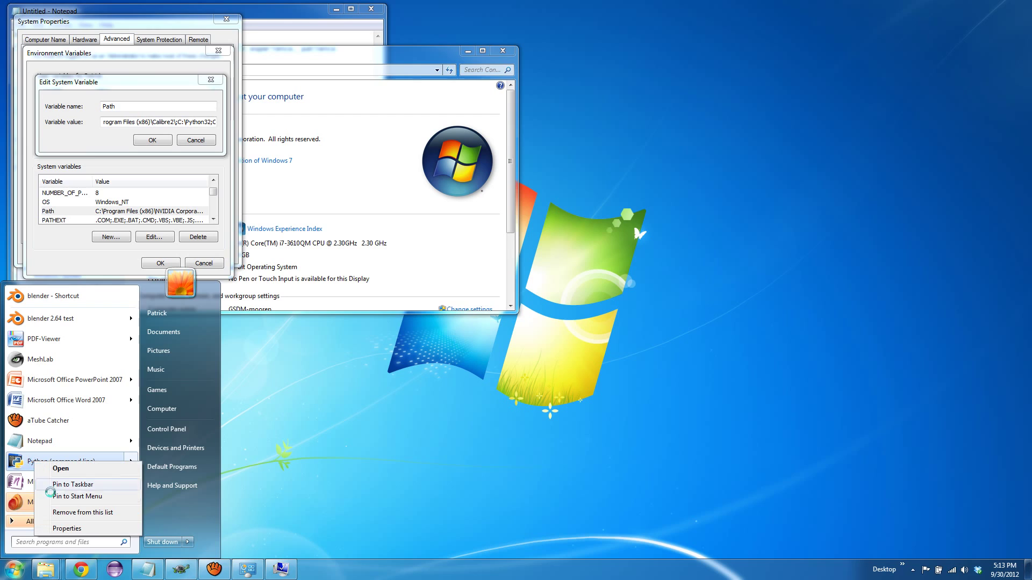
click(61, 529)
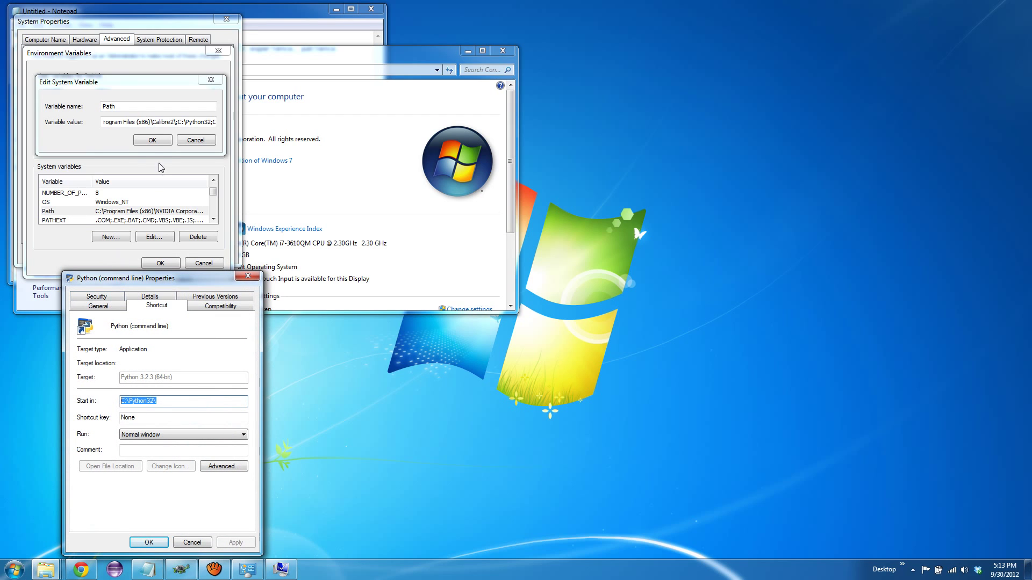
Cancel the Path edit, Environment Variables and shortcut Properties, and close System Properties unchanged
click(192, 150)
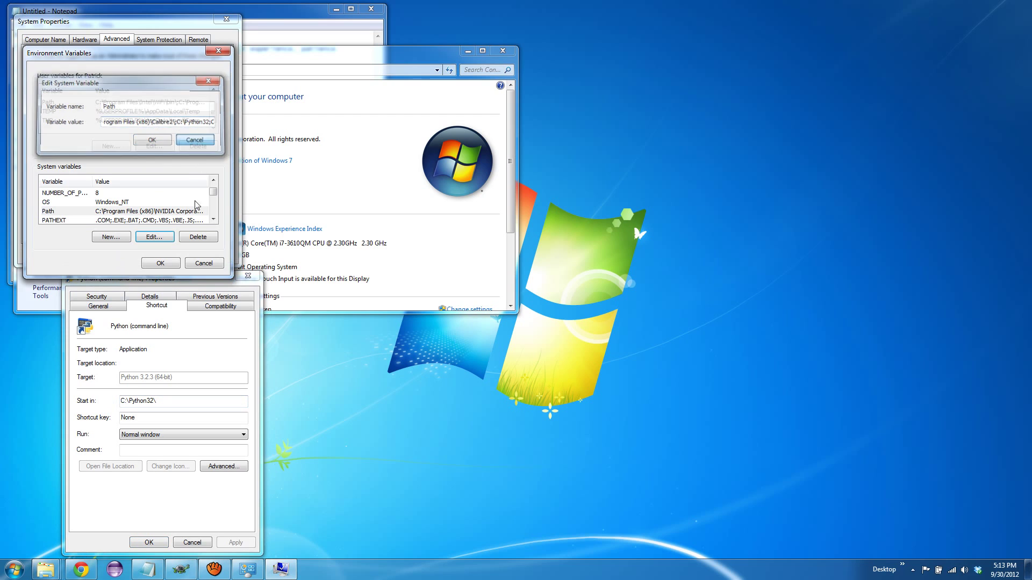
click(195, 141)
click(201, 263)
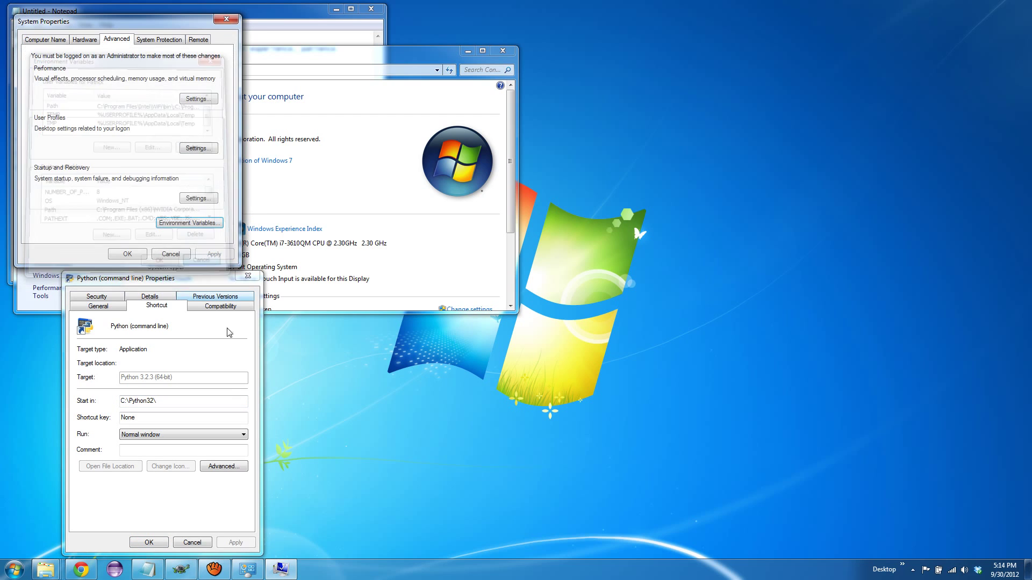
click(196, 543)
click(227, 19)
Close System, review the Python 3.2 prerequisite in Notepad, and return to the Chrome forum thread
click(503, 50)
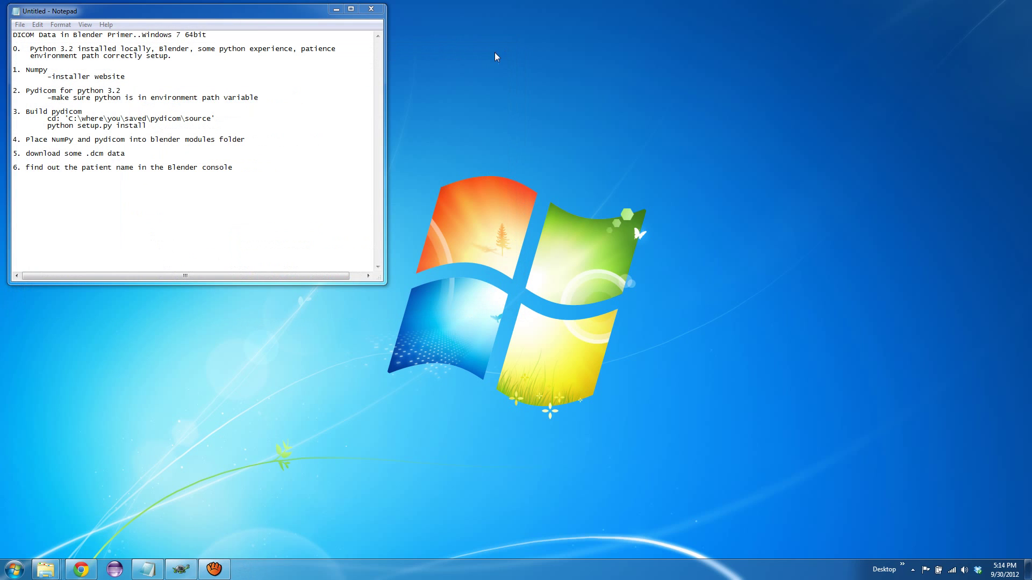
drag(31, 49, 104, 48)
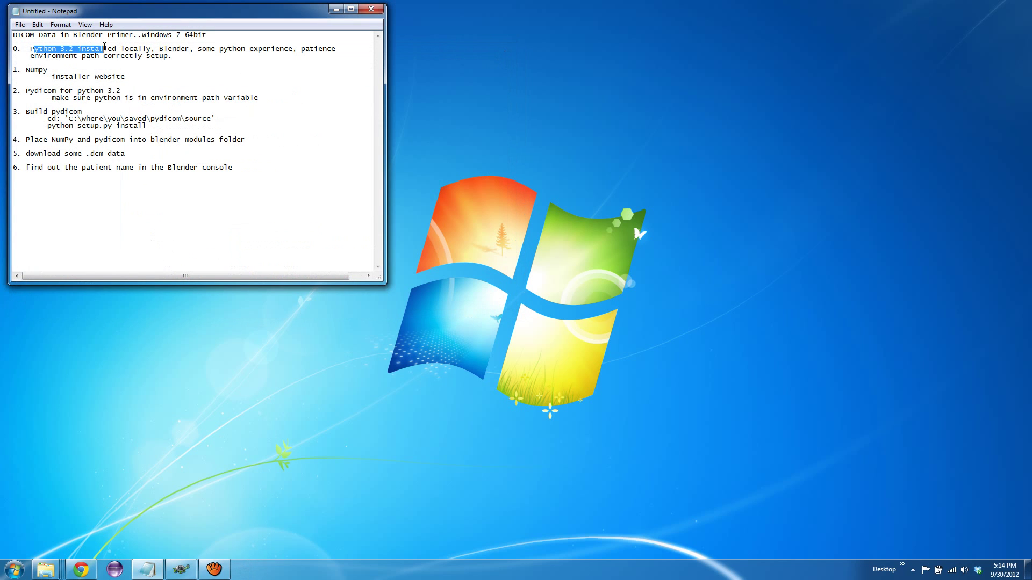
click(170, 48)
click(81, 569)
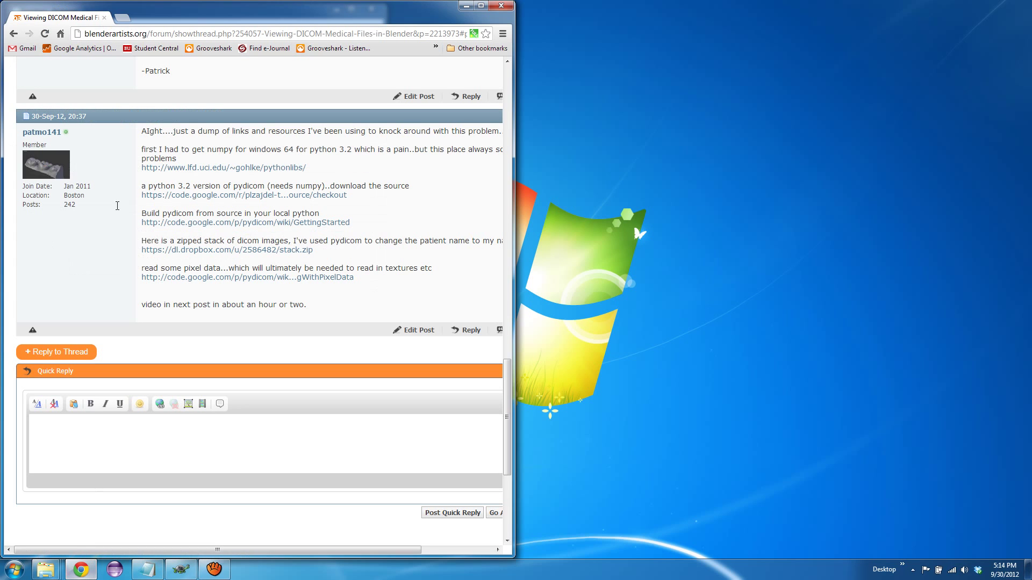
Open the gohlke numpy binaries, pydicom source checkout and GettingStarted links in background tabs
middle_click(202, 171)
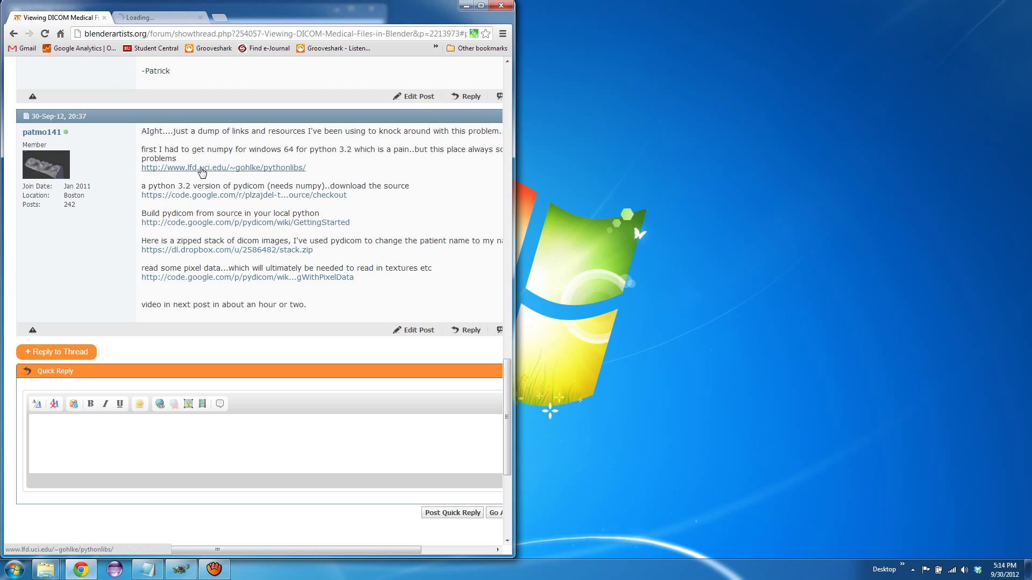
middle_click(202, 198)
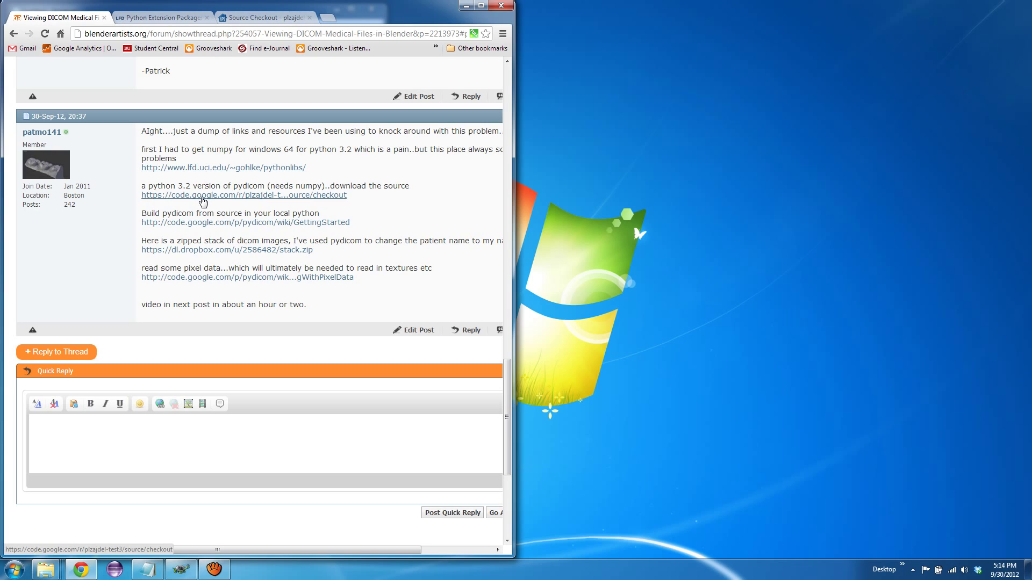
middle_click(202, 222)
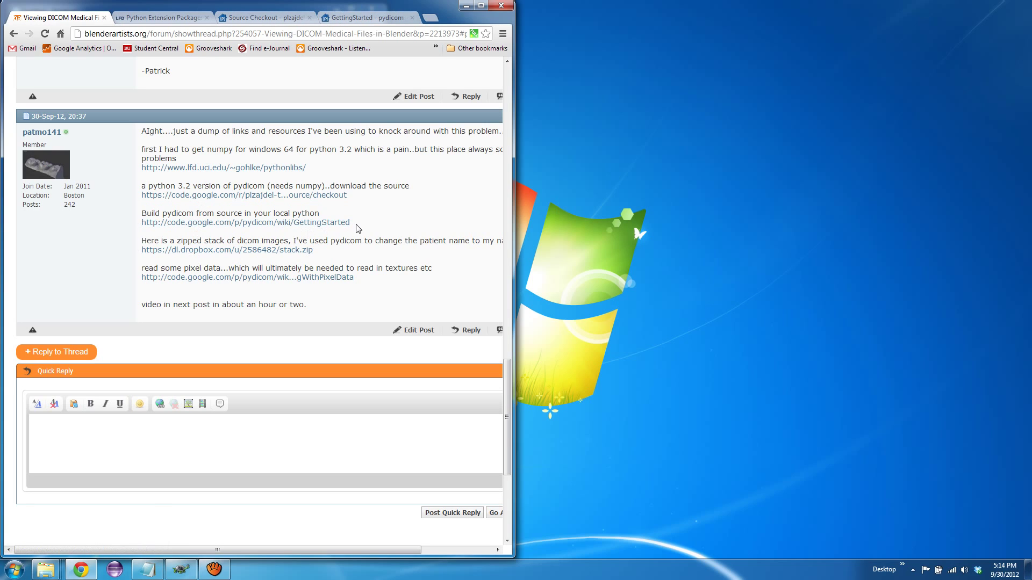
Save numpy-MKL-1.6.2.win-amd64-py3.2.exe from the extension packages page into C:\Dev\numpy_installer
click(161, 18)
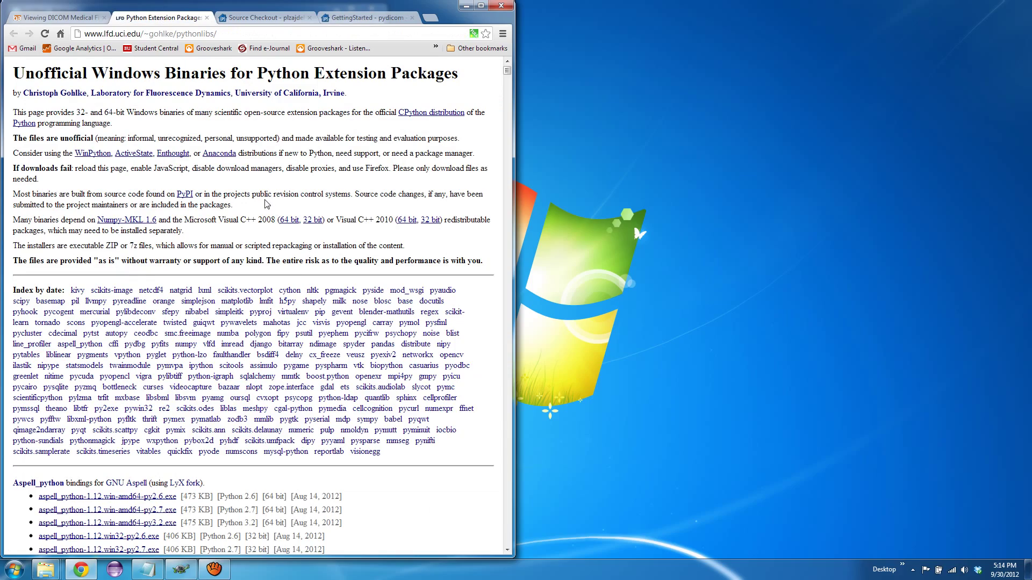
mouse_move(507, 72)
mouse_down()
mouse_move(495, 301)
mouse_move(497, 268)
mouse_up()
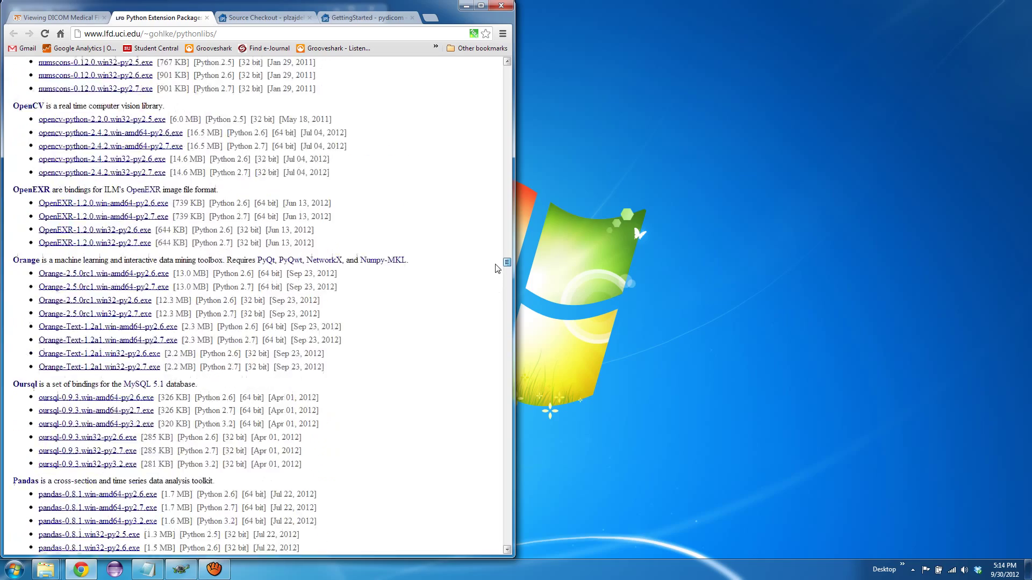
scroll(553, 410, up, 2)
scroll(553, 410, up, 1)
scroll(553, 409, up, 2)
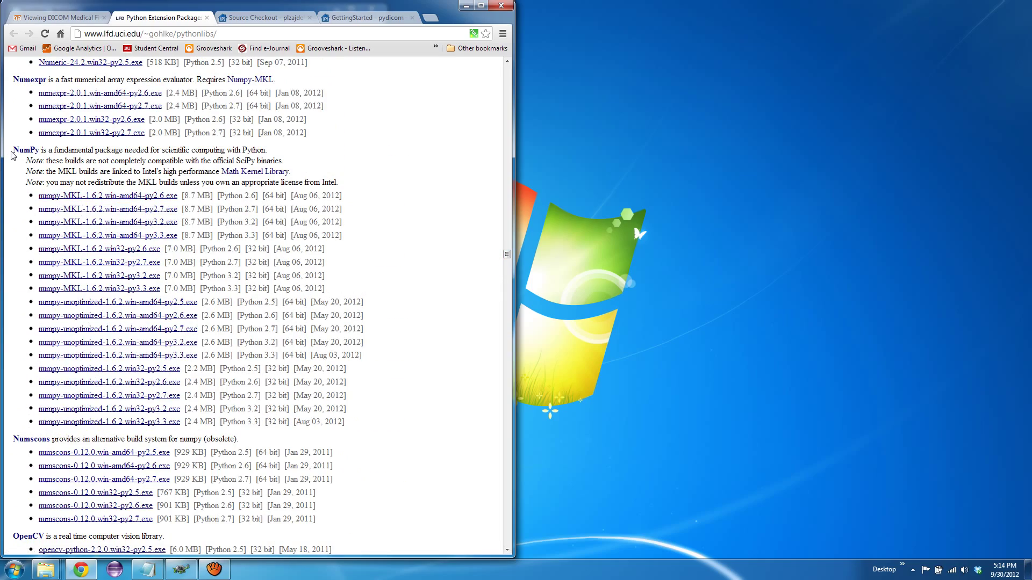
drag(13, 153, 43, 153)
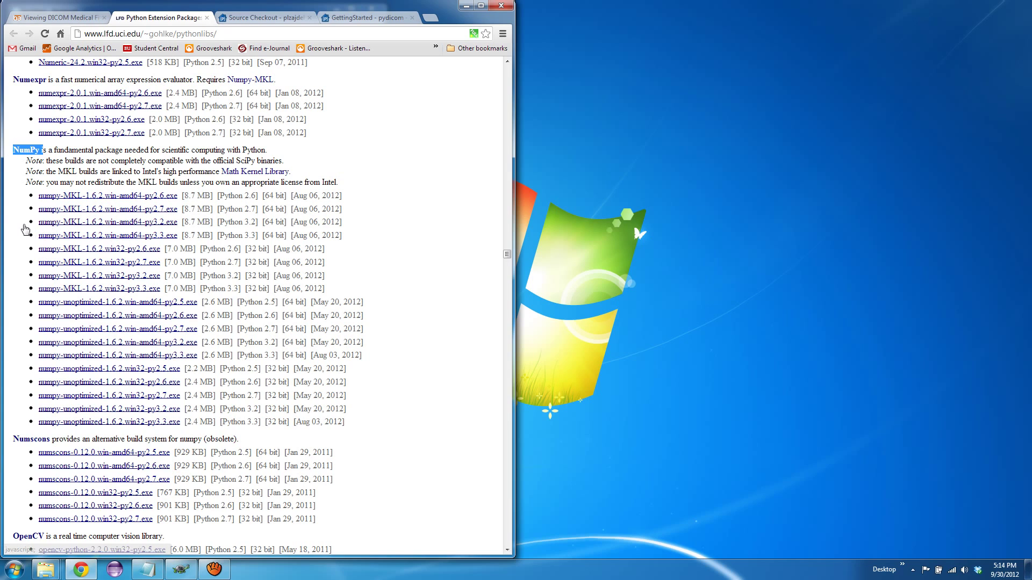
drag(28, 229, 178, 222)
right_click(165, 229)
click(194, 267)
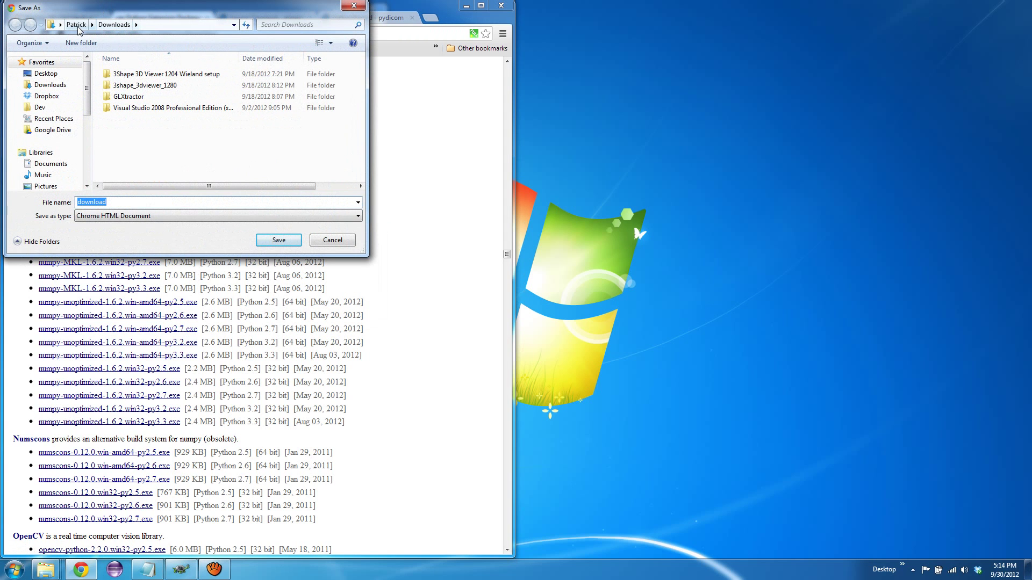
click(40, 108)
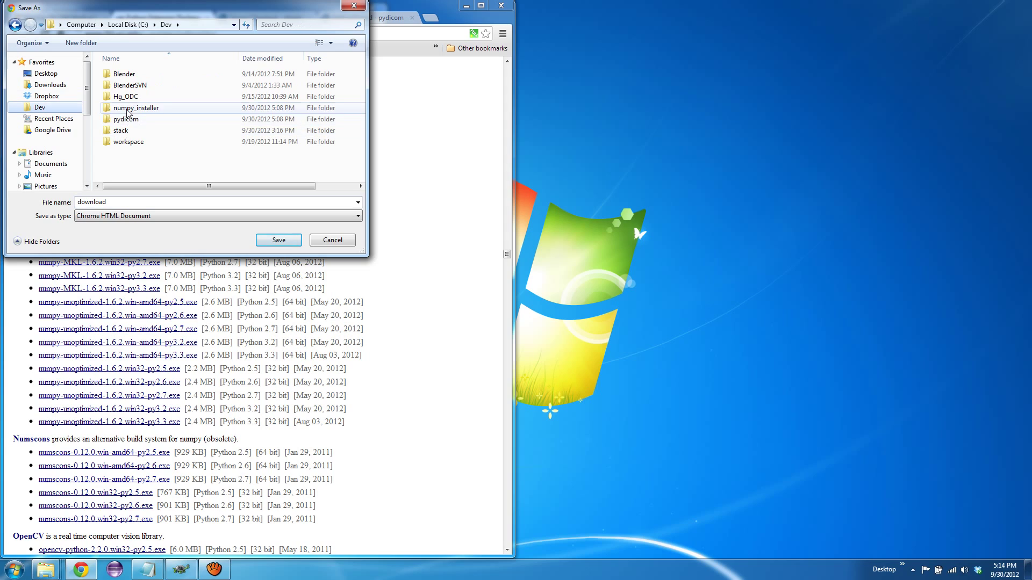
click(129, 108)
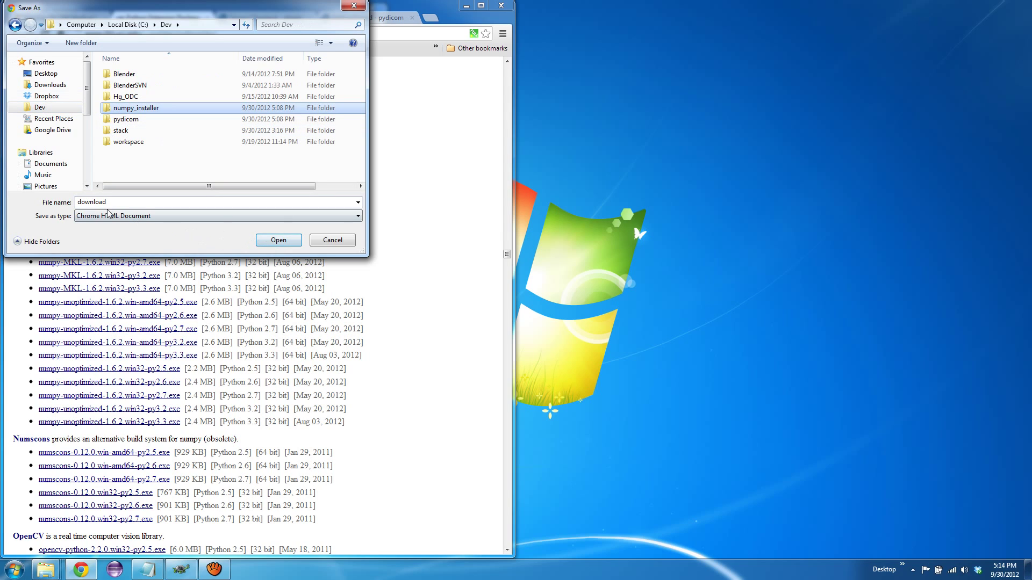
double_click(126, 110)
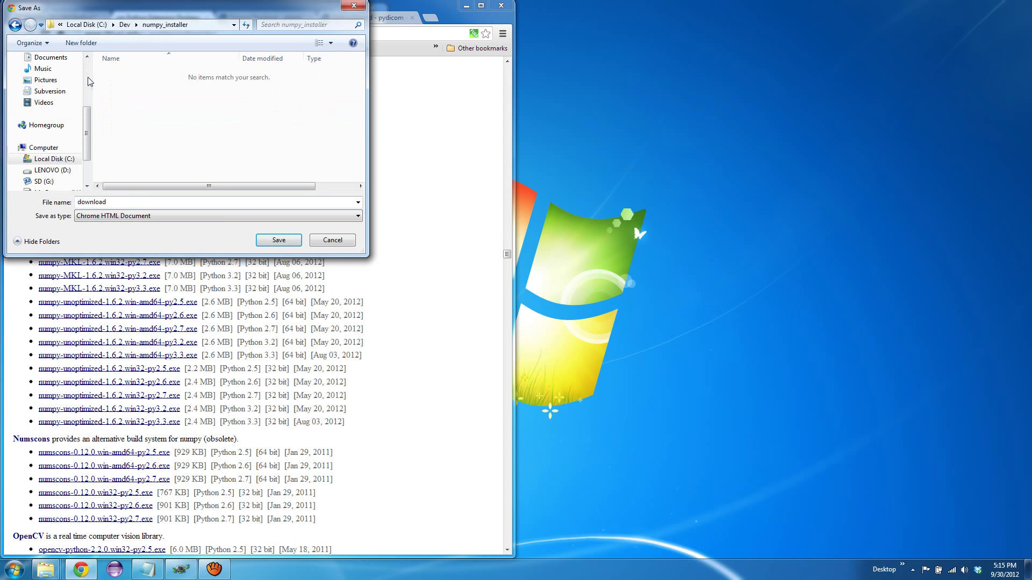
key(Return)
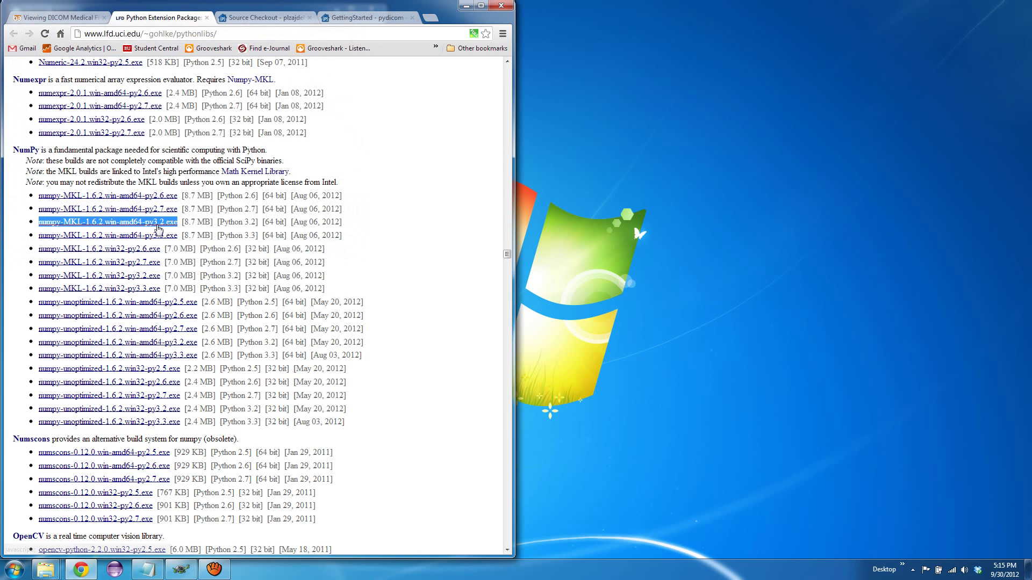
Run the numpy-MKL 1.6.2 installer from the Dev\numpy_installer folder, allowing the unverified publisher
click(427, 223)
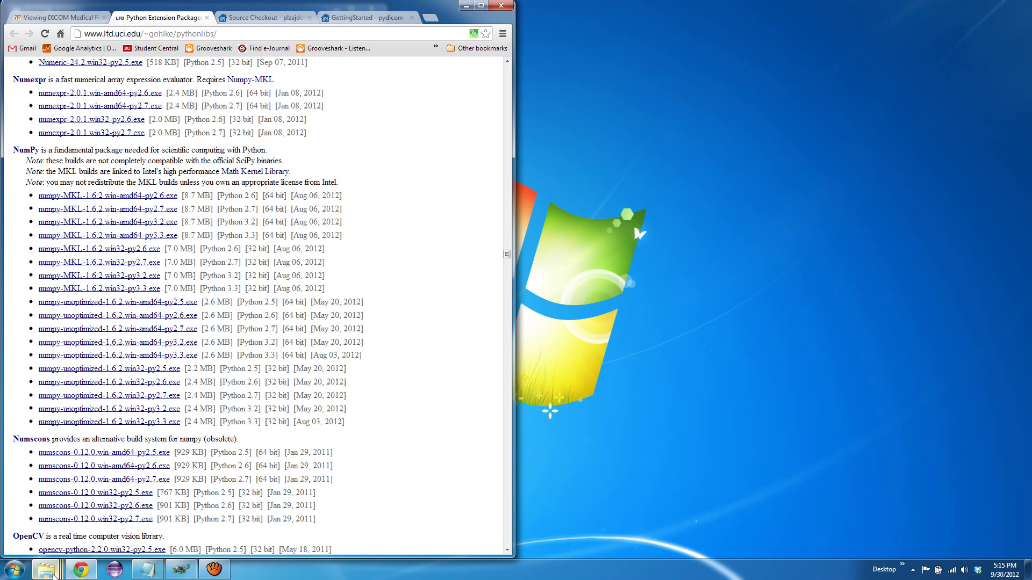
mouse_move(46, 570)
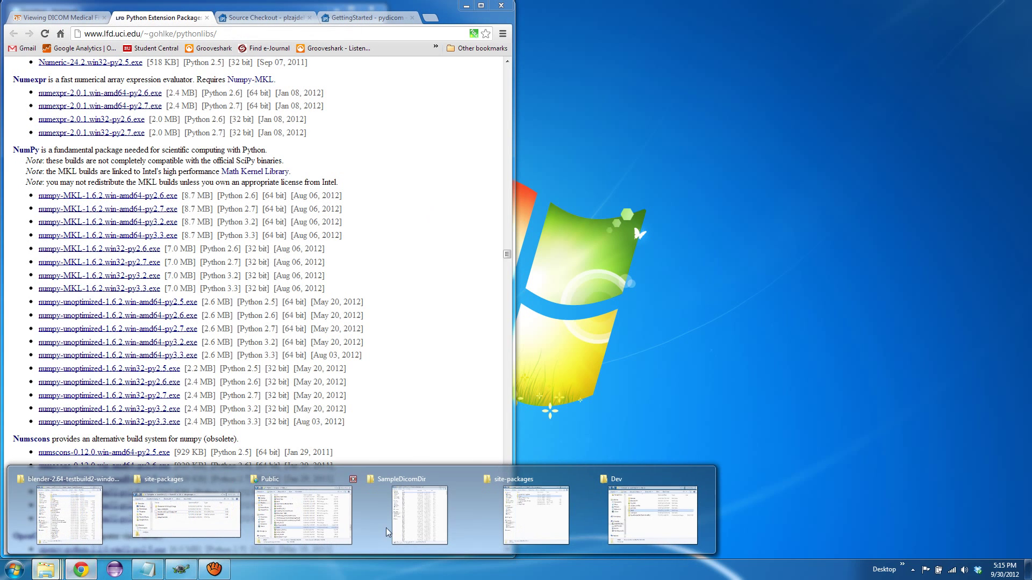
click(653, 516)
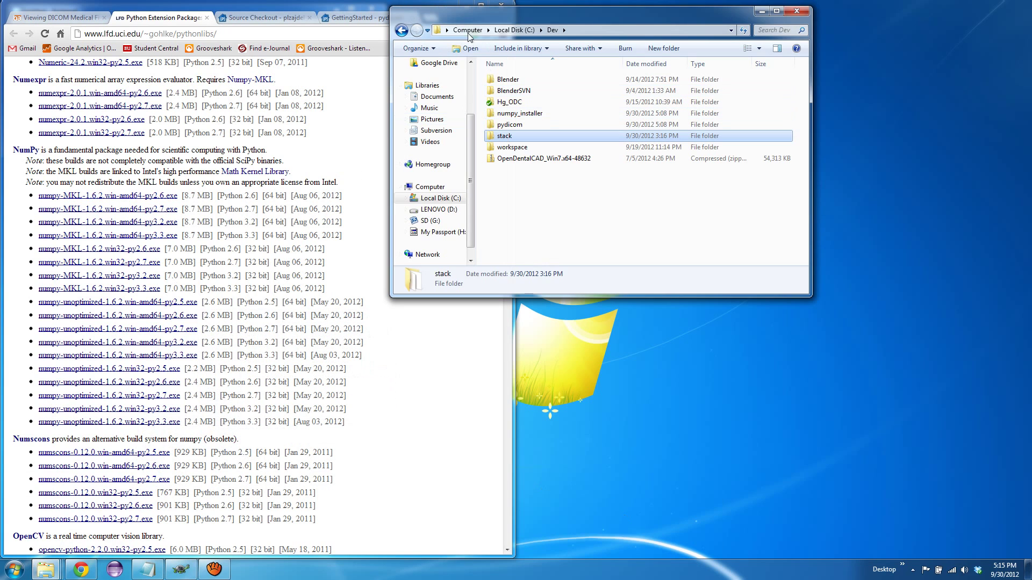
drag(565, 12, 232, 30)
double_click(187, 130)
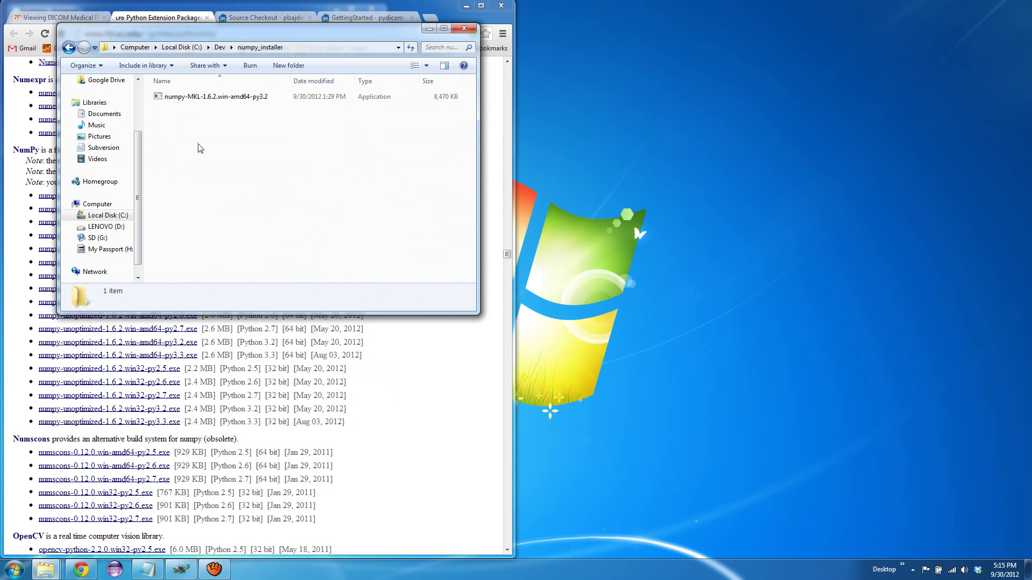
click(209, 98)
double_click(208, 98)
click(547, 291)
Advance the numpy-1.6.2 wizard and install into the detected Python 3.2 directory
click(601, 381)
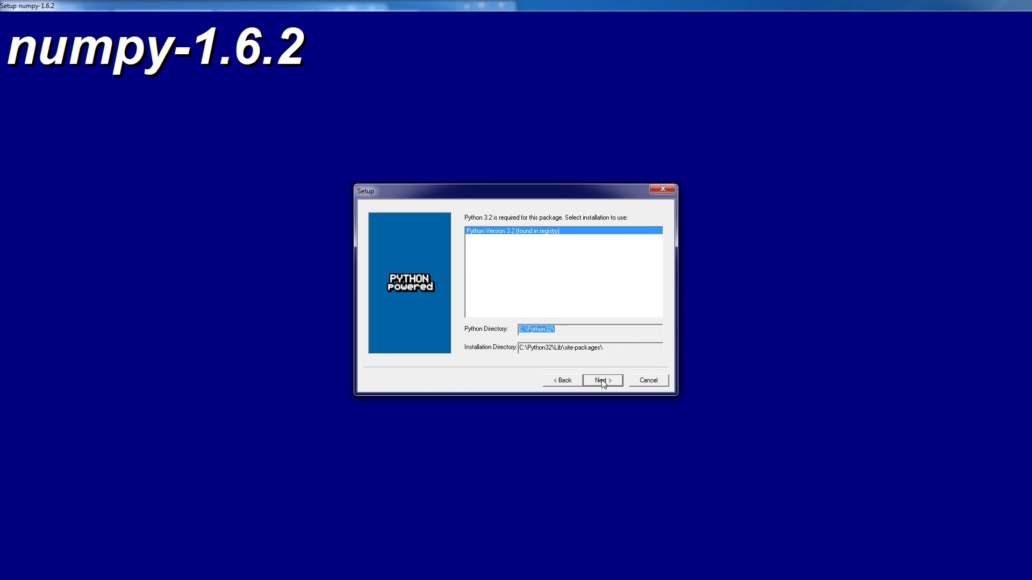
click(602, 381)
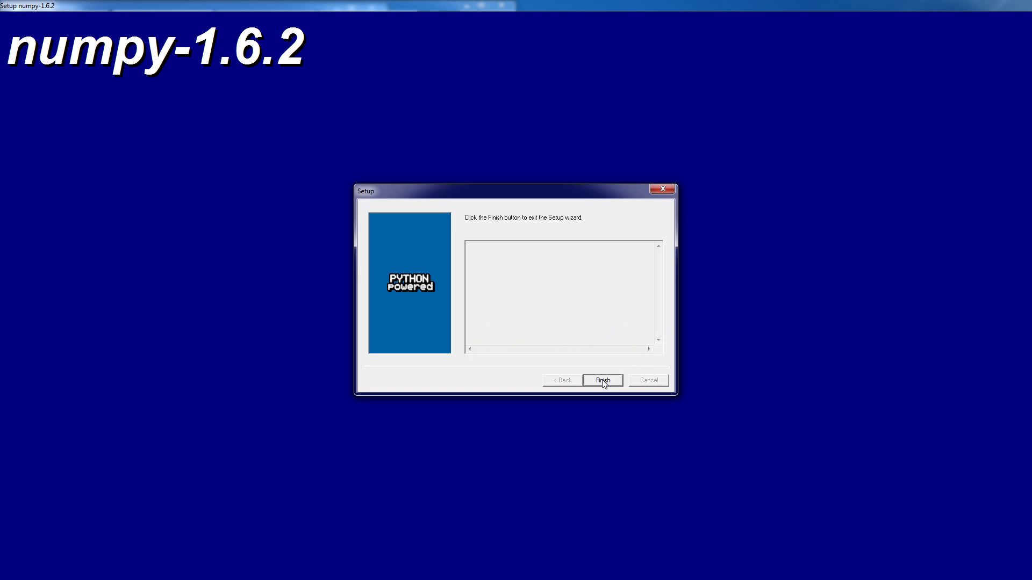
Finish setup, confirm 'import numpy' now works in Python 3.2, then switch to the source checkout tab
click(602, 380)
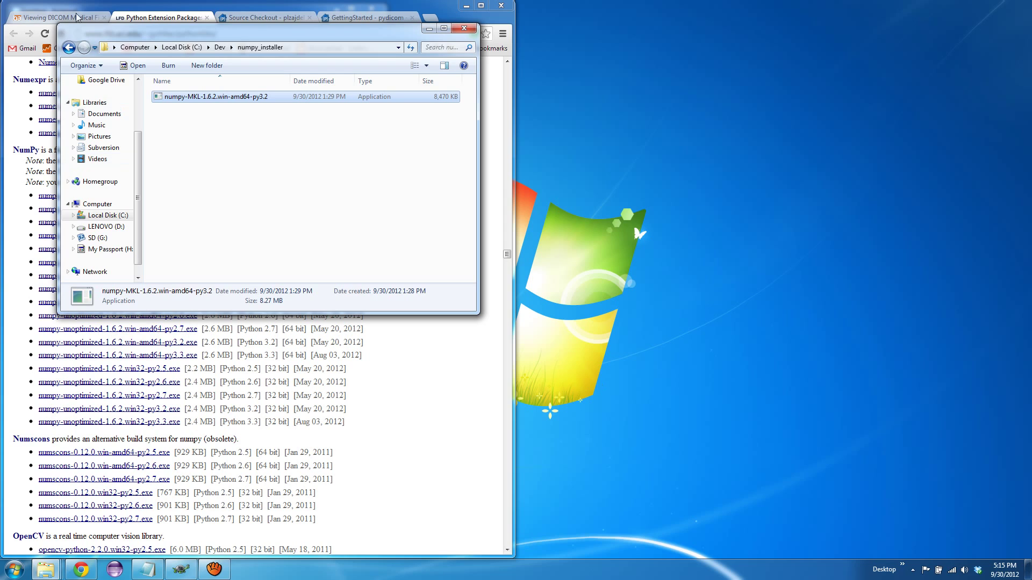
click(14, 571)
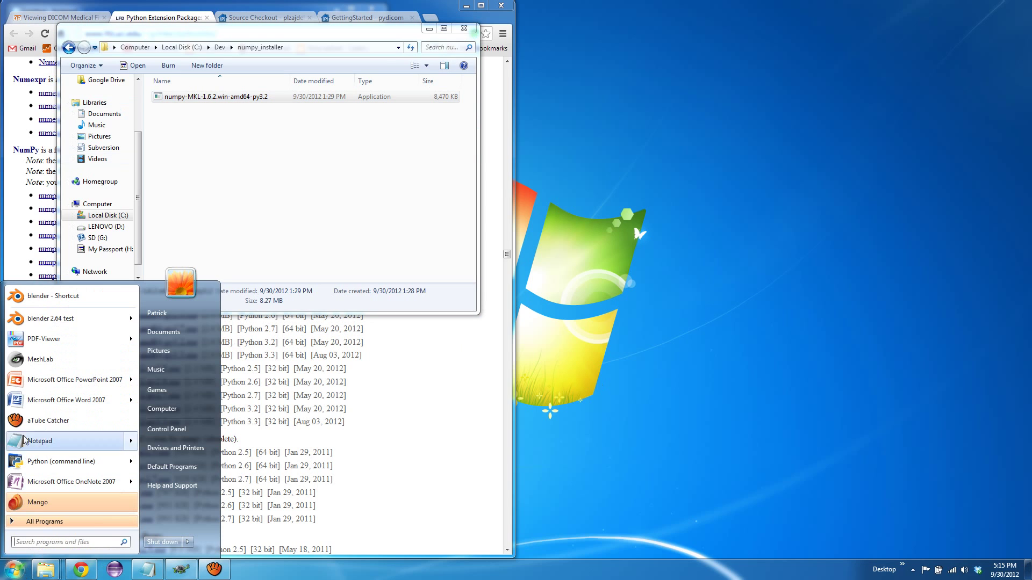
click(34, 465)
text(import numpy)
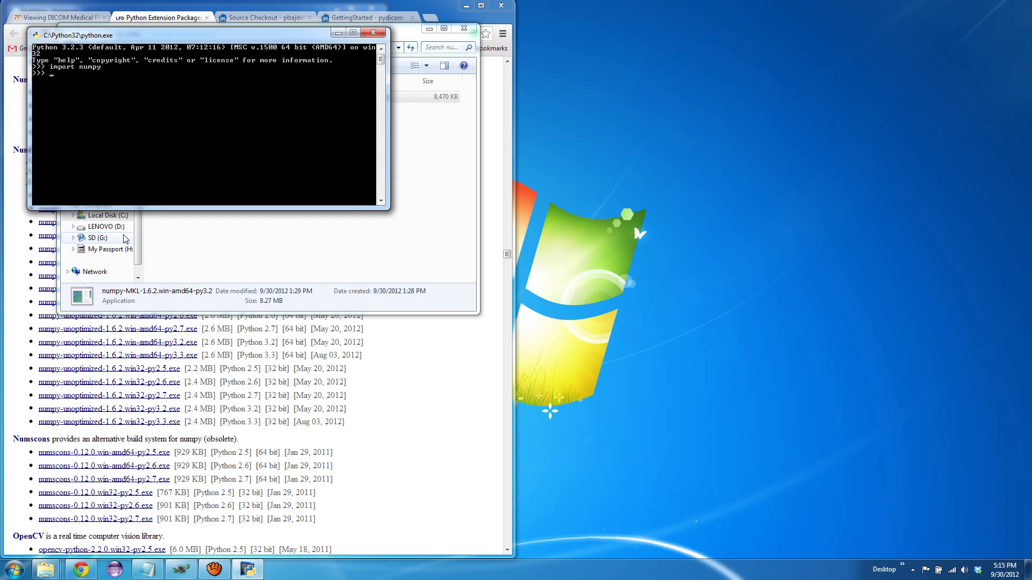
click(373, 32)
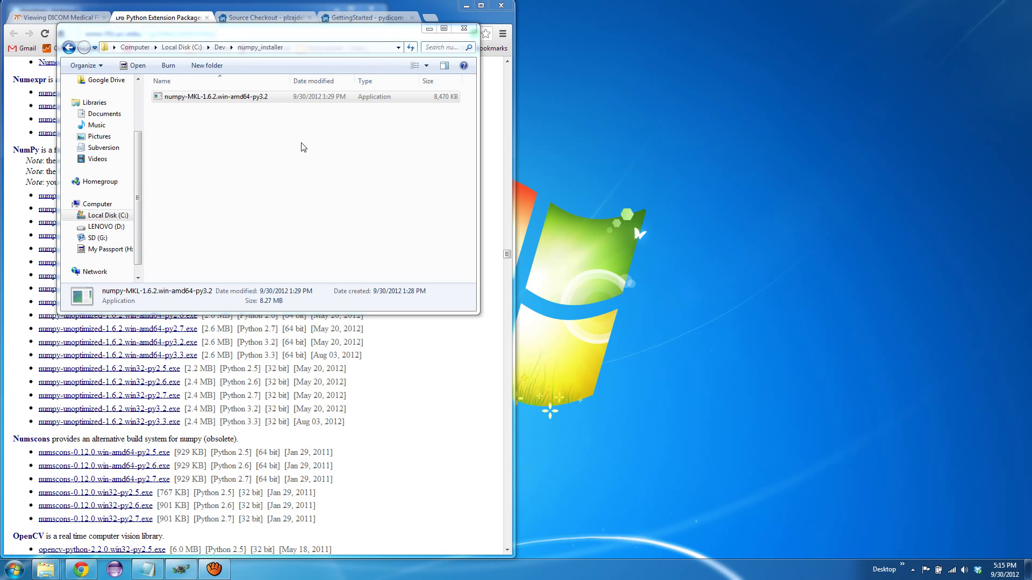
drag(243, 36, 305, 41)
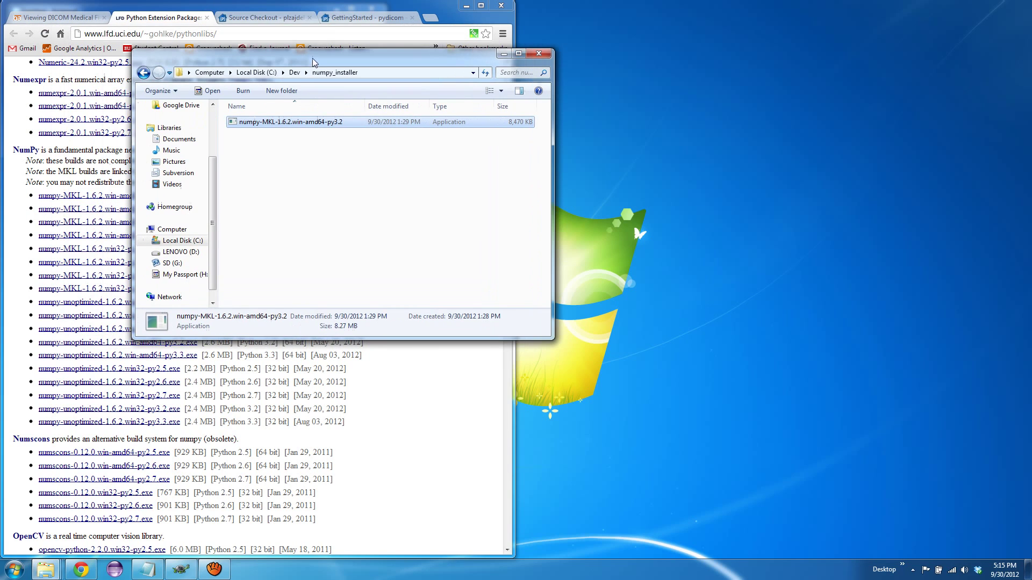
click(281, 18)
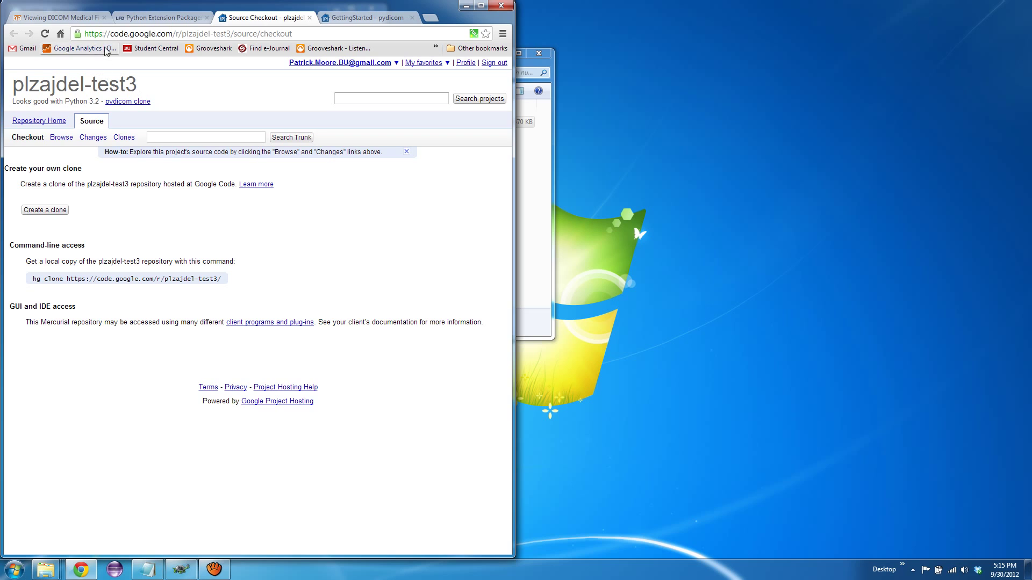
Read pydicom's supported Python versions on the GettingStarted wiki page
click(376, 19)
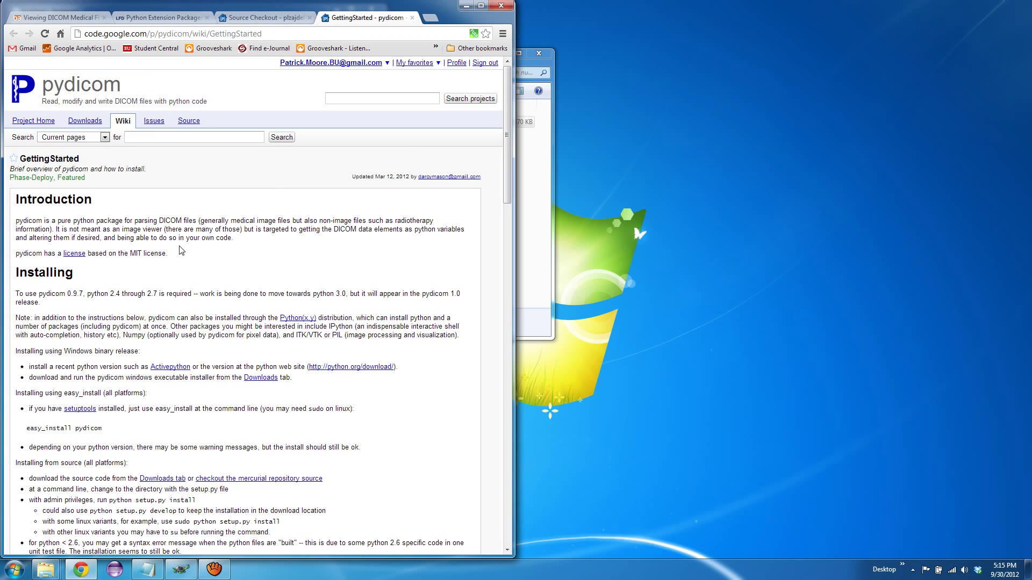
scroll(184, 217, down, 1)
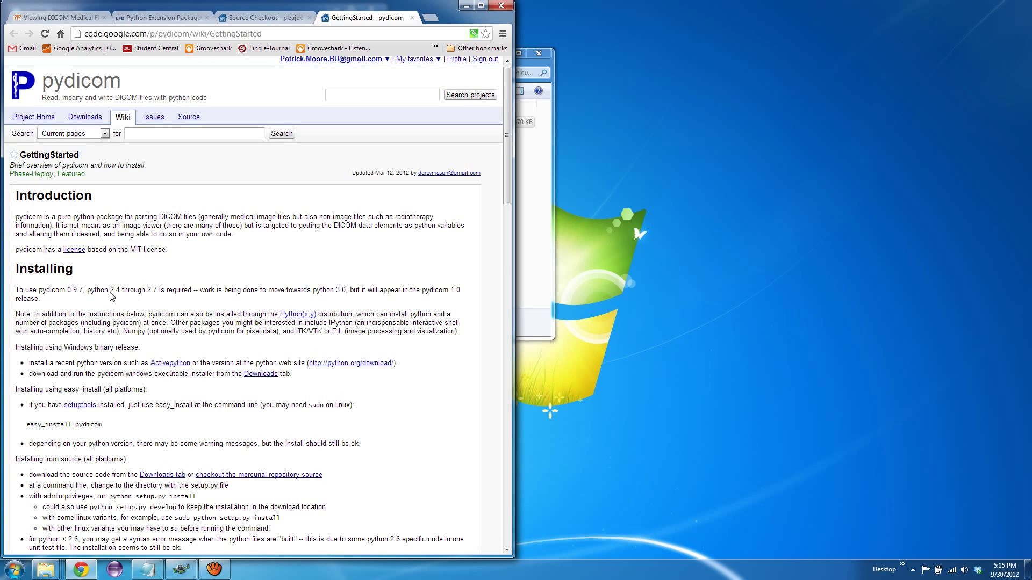
mouse_move(111, 292)
mouse_down()
mouse_move(362, 292)
mouse_move(348, 287)
mouse_up()
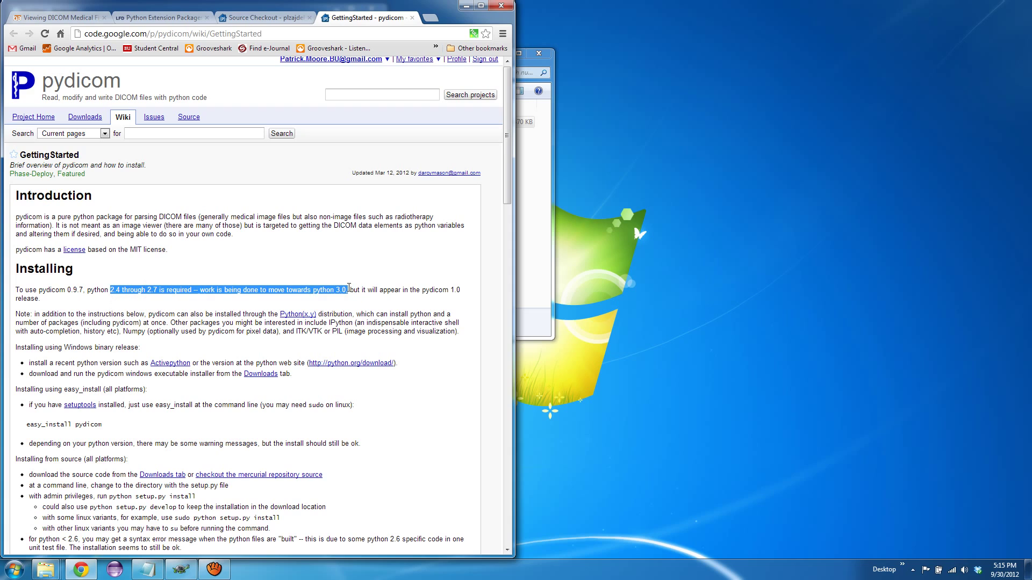
click(264, 17)
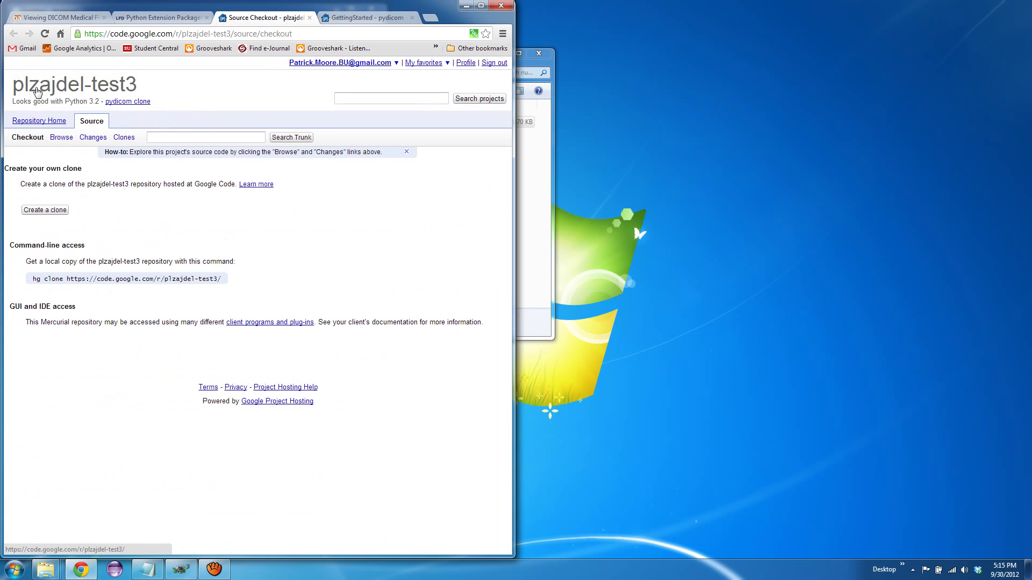
Check the plzajdel-test3 repository home and its Python 3.2 note, then select the clone URL
middle_click(14, 108)
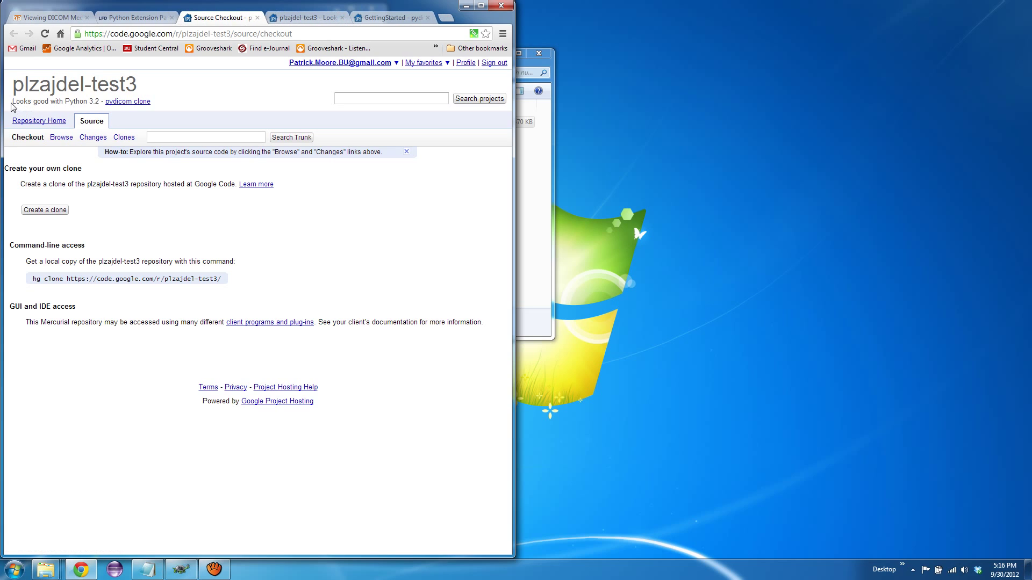
drag(13, 102, 100, 102)
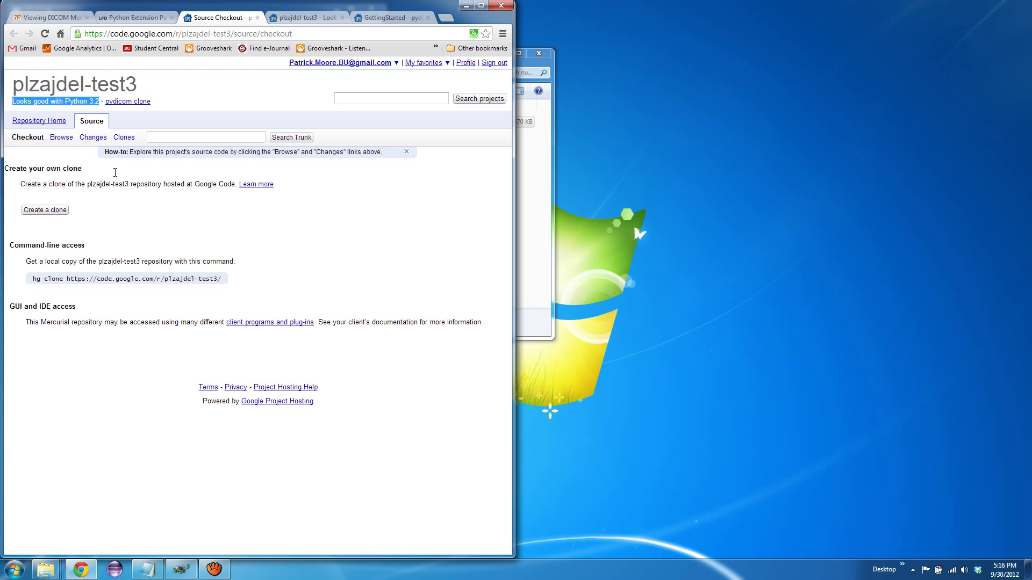
click(300, 18)
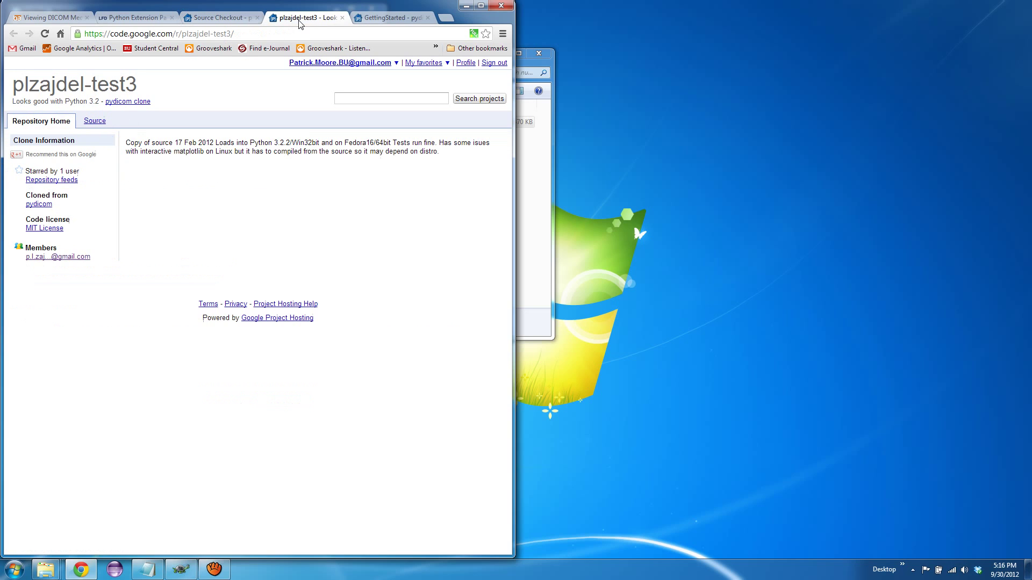
click(342, 17)
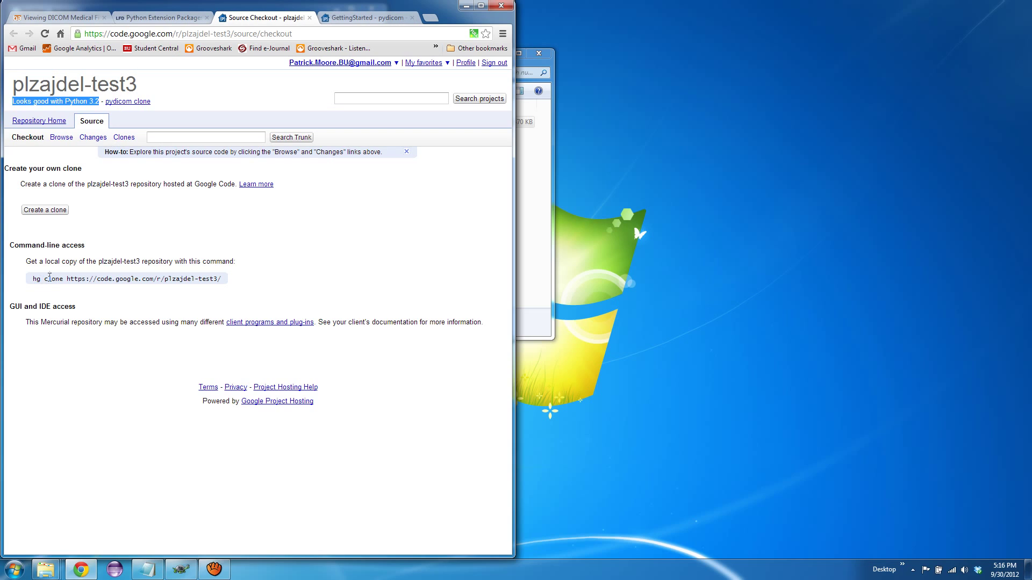
drag(67, 278, 222, 279)
key(ctrl+c)
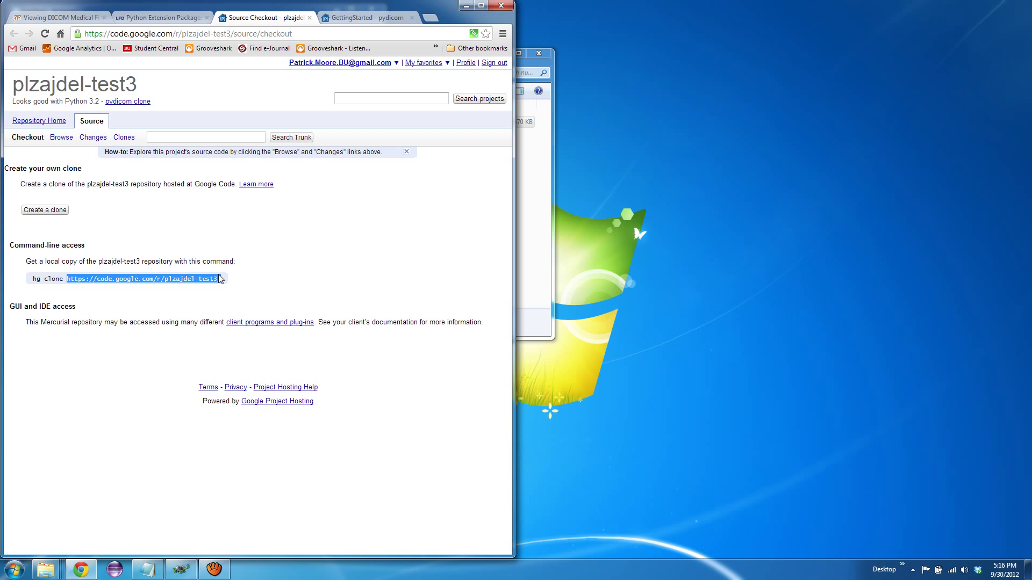
Start a TortoiseHg clone with the plzajdel-test3 URL pasted as the source
click(185, 571)
click(529, 22)
click(557, 63)
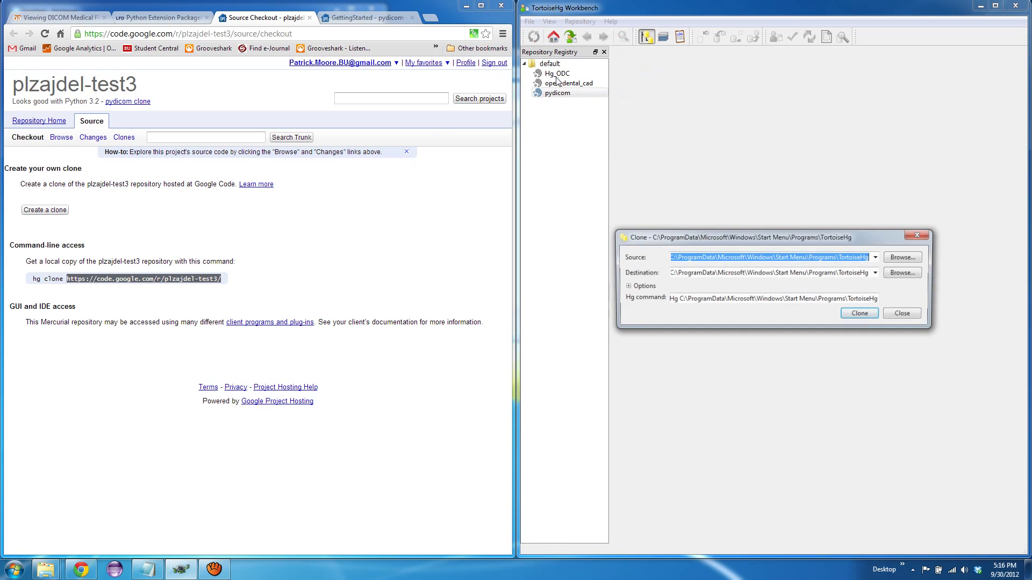
text(C:\Python32\)
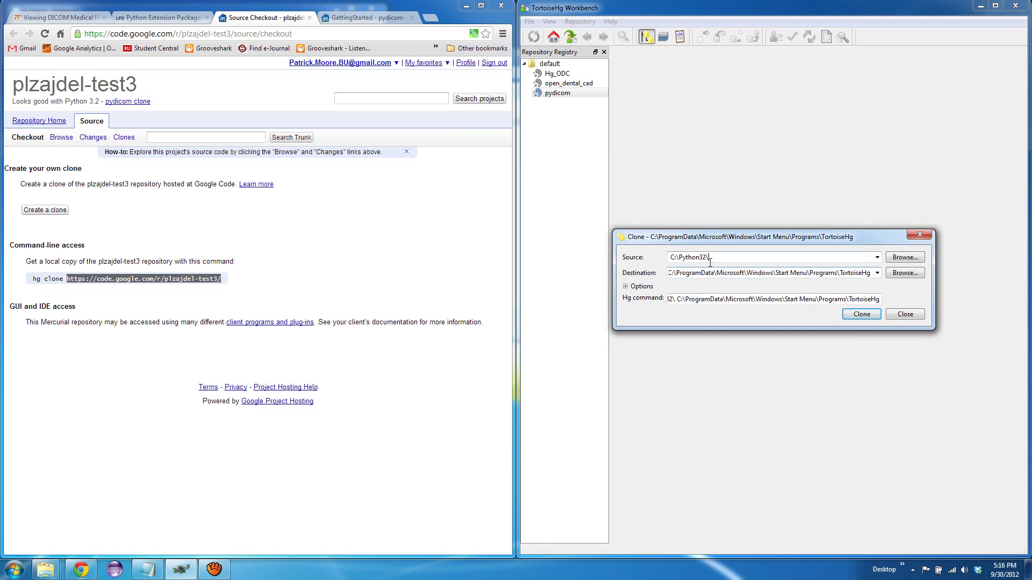
right_click(195, 281)
click(216, 287)
triple_click(703, 258)
right_click(704, 258)
key(Escape)
click(706, 256)
triple_click(704, 254)
right_click(691, 255)
click(724, 312)
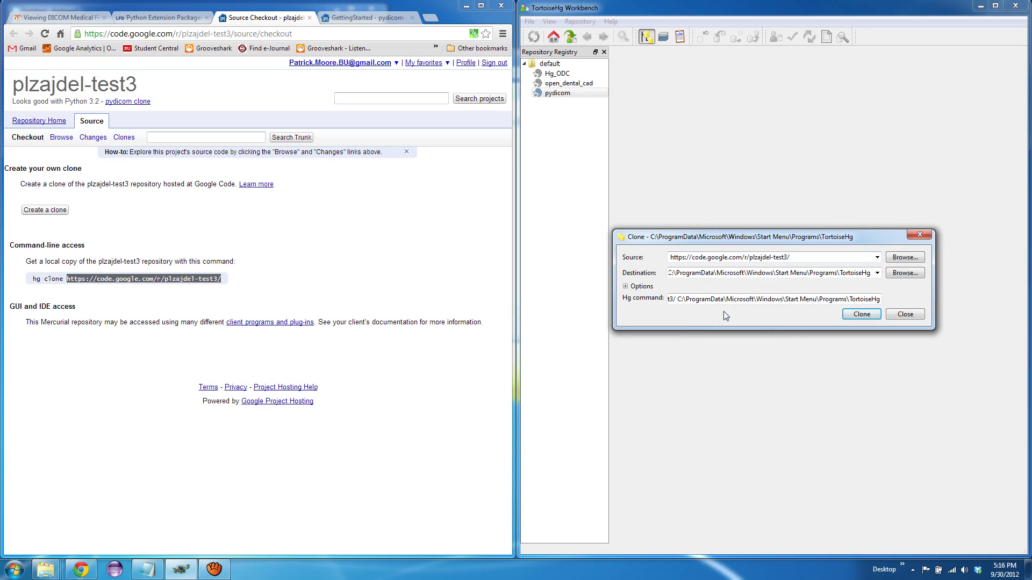
Set the clone destination to C:\Dev\pydicom, then close the Clone dialog and Workbench
click(900, 276)
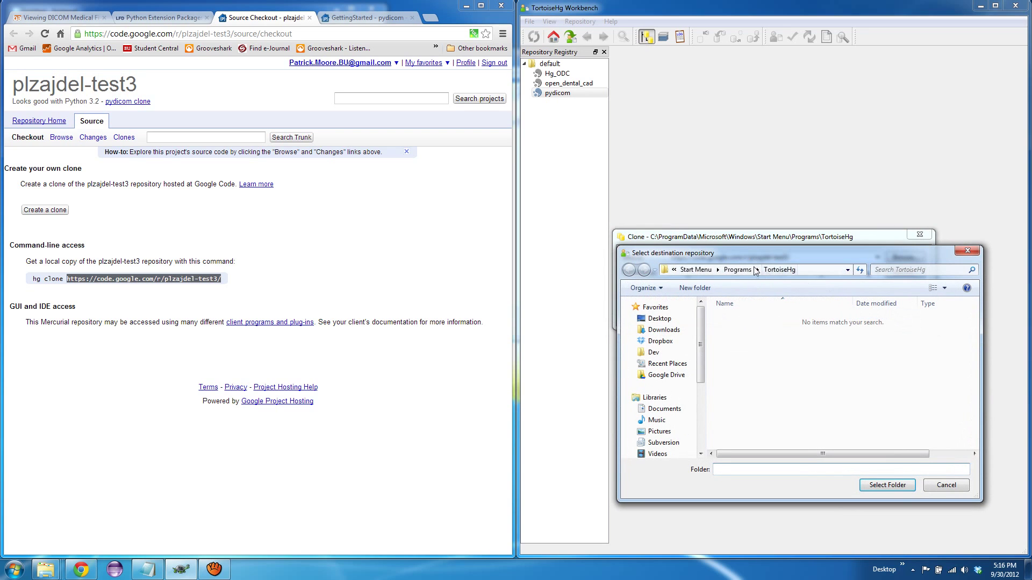
click(654, 353)
click(736, 365)
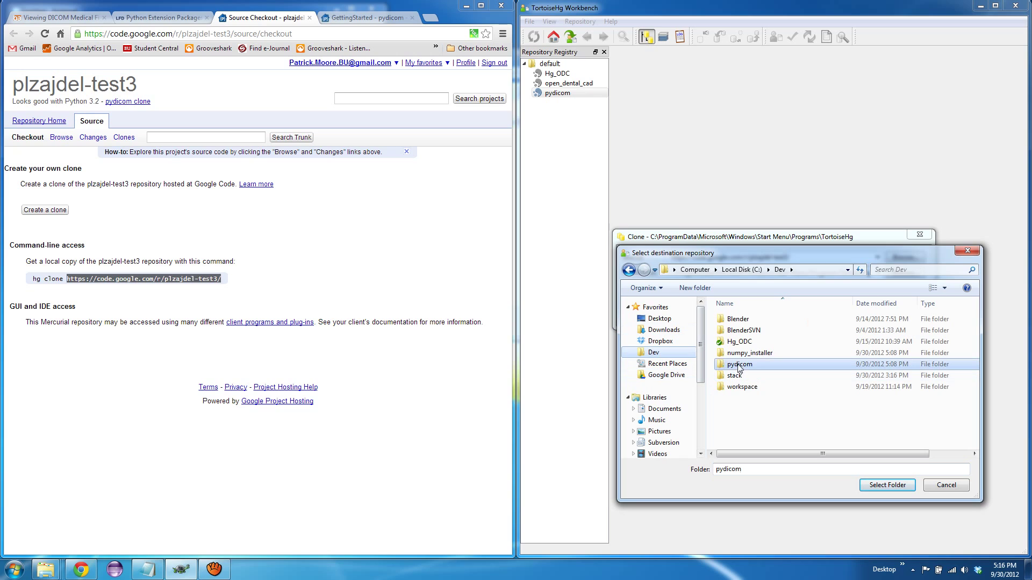
click(877, 488)
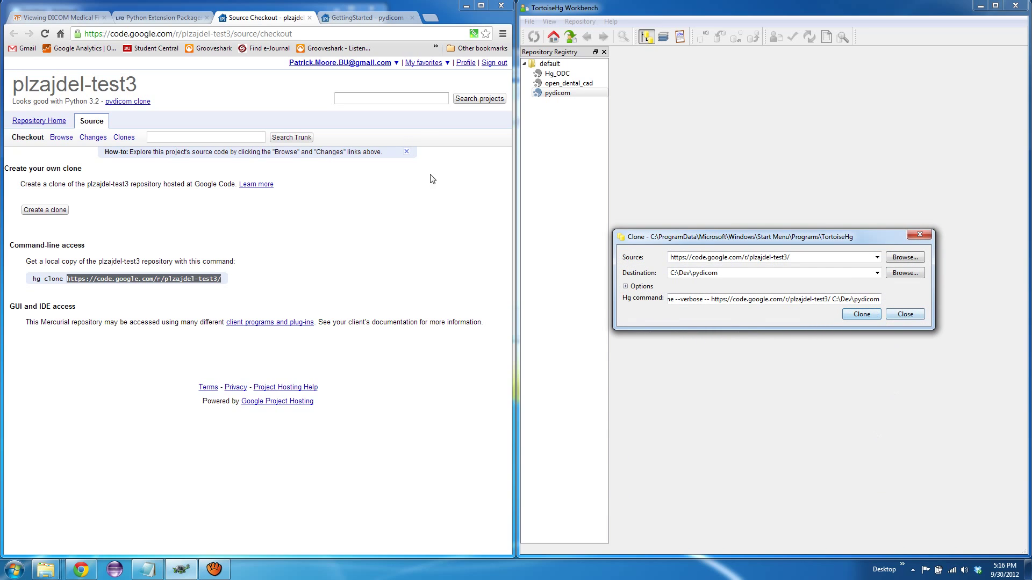
click(919, 234)
click(1014, 6)
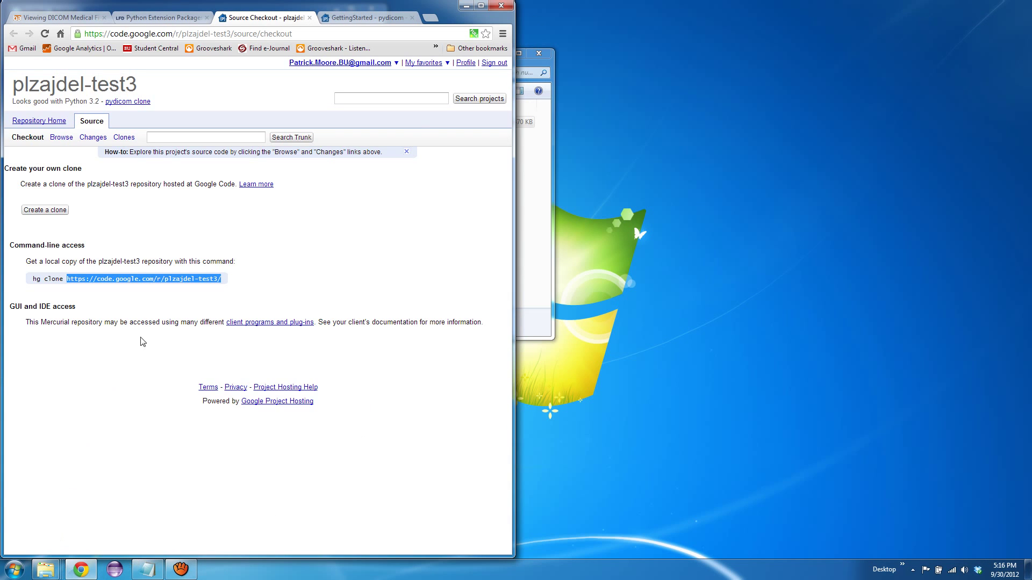
Navigate Explorer from the numpy_installer window to C:\Dev\pydicom\source
click(46, 570)
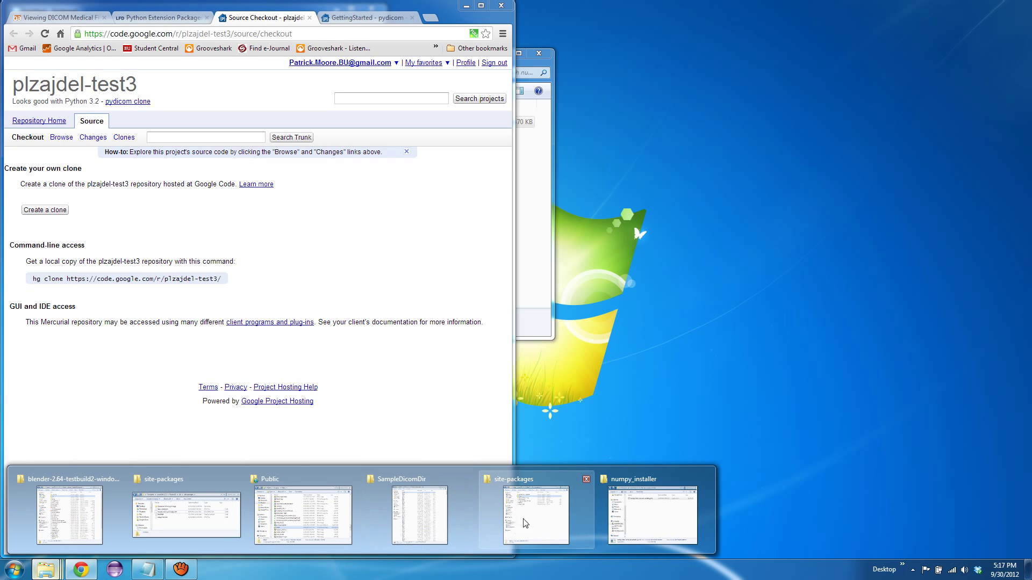
click(625, 520)
click(294, 72)
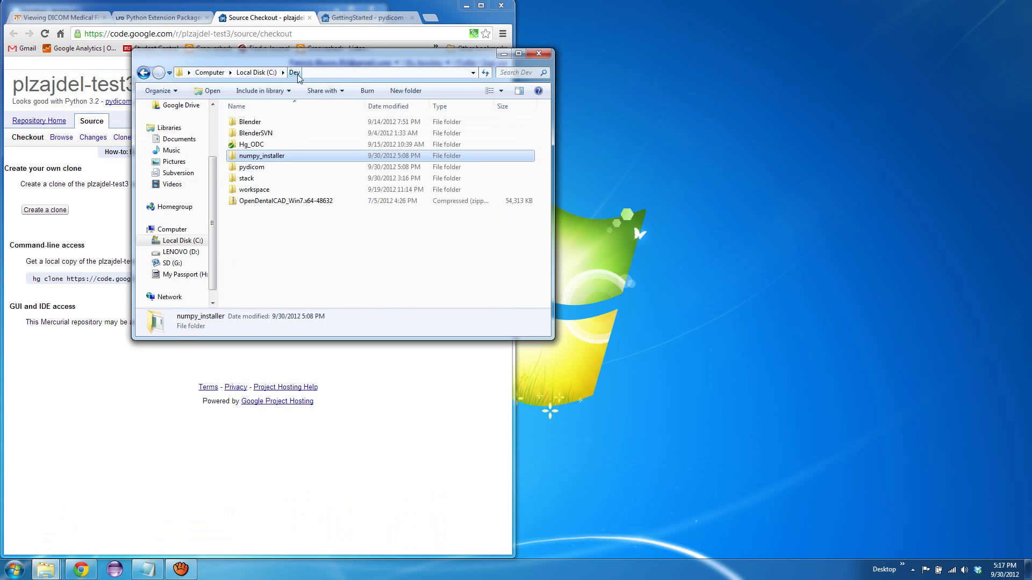
double_click(265, 167)
double_click(251, 156)
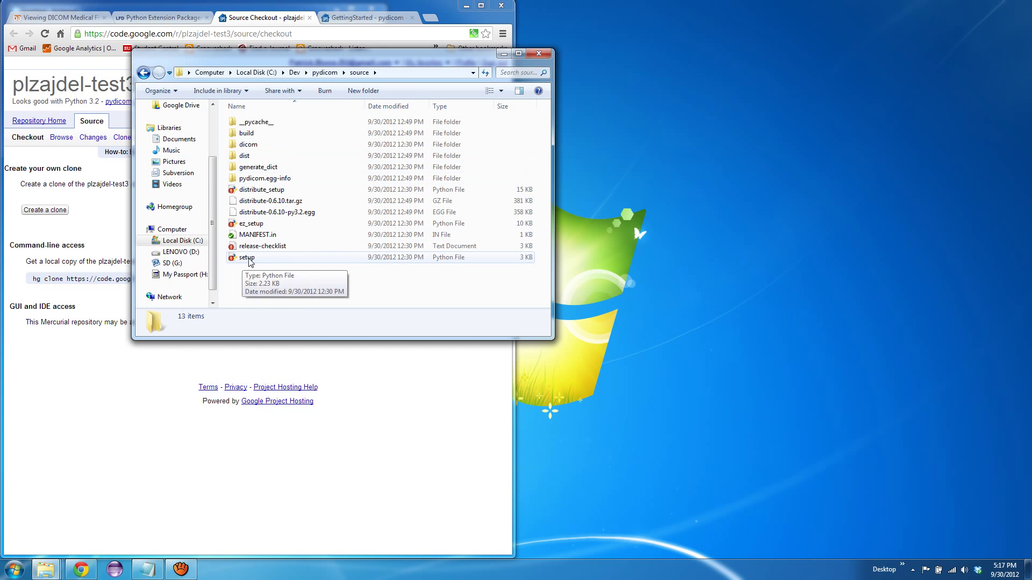
Launch the Python command-line console from Start, then close it
click(14, 569)
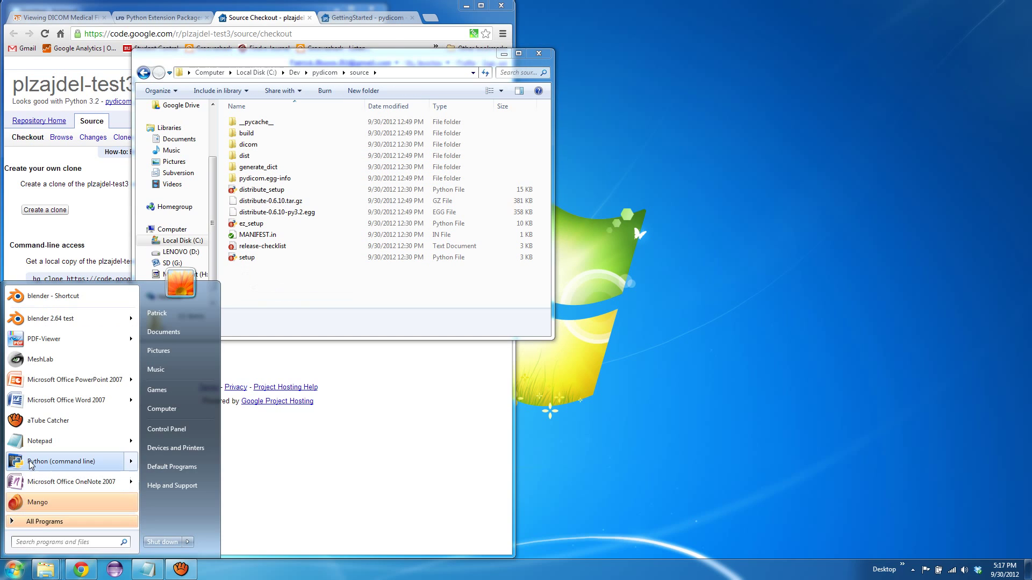
click(73, 461)
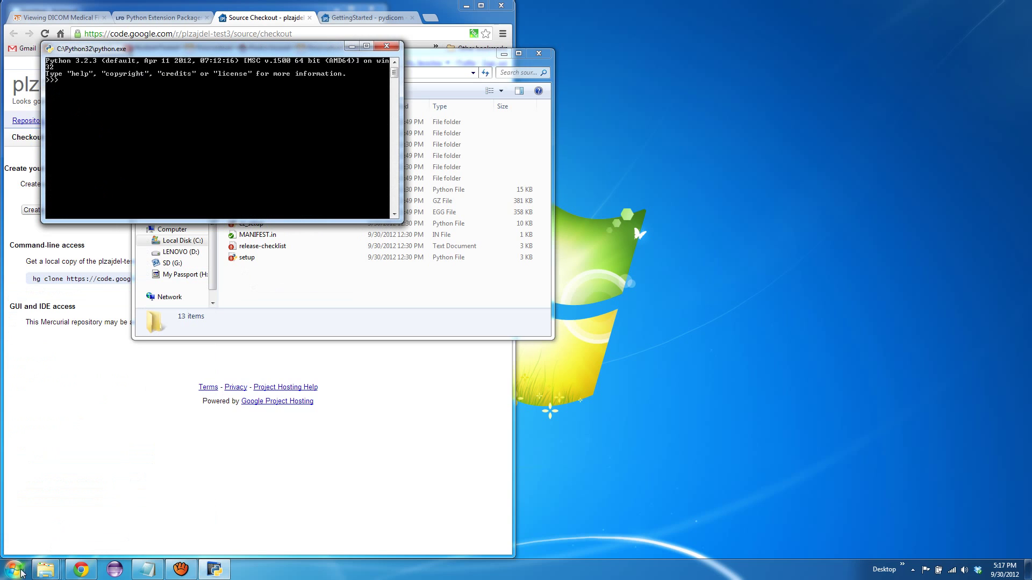
click(391, 47)
Open an administrator Command Prompt and cd toward C:/Dev/pydicom/source
click(10, 571)
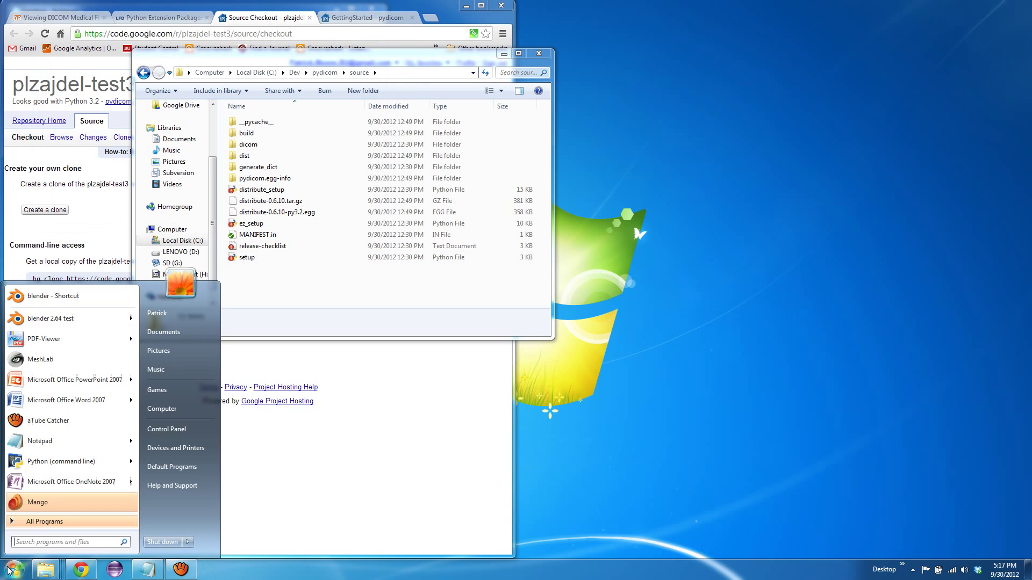
text(cmd)
key(ctrl+shift+Return)
text(cd "C:/Dev/P)
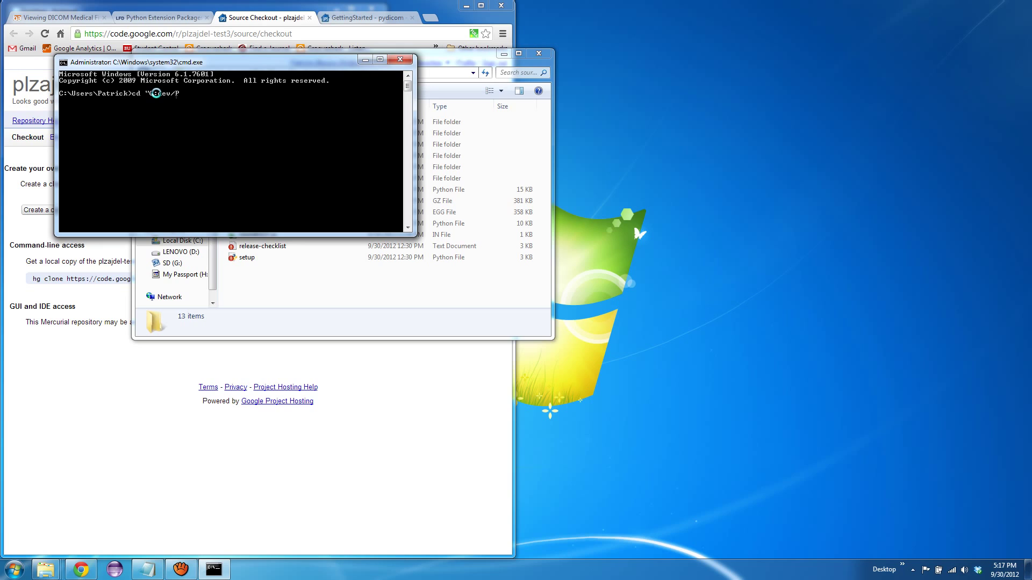
text(ython)
key(BackSpace)
key(BackSpace)
key(BackSpace)
key(BackSpace)
key(BackSpace)
key(BackSpace)
text(ydicom/sour)
key(Return)
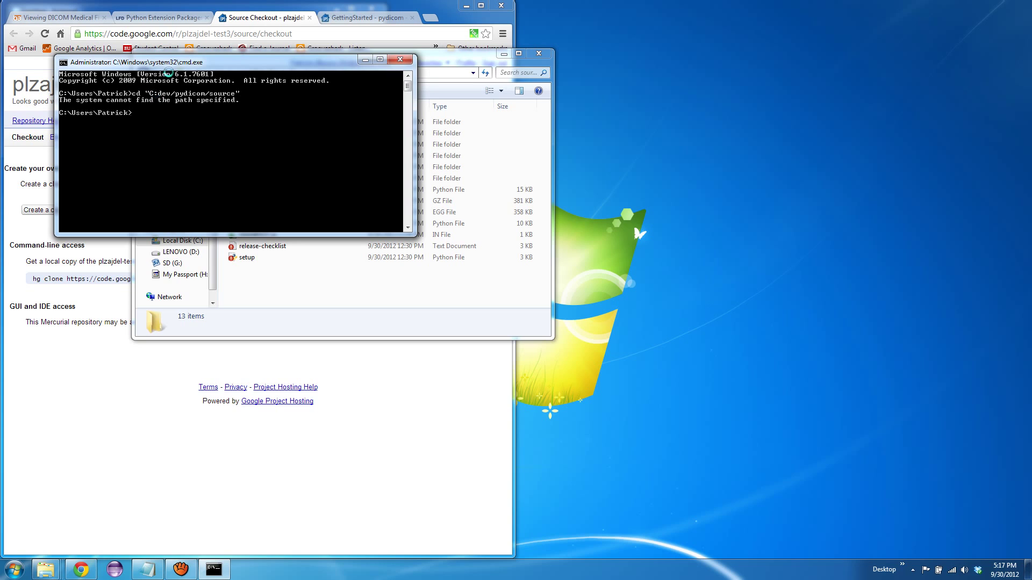
Fix the path to C:/Dev/pydicom/source and run python setup.py install, which raises a TypeError
drag(179, 60, 475, 162)
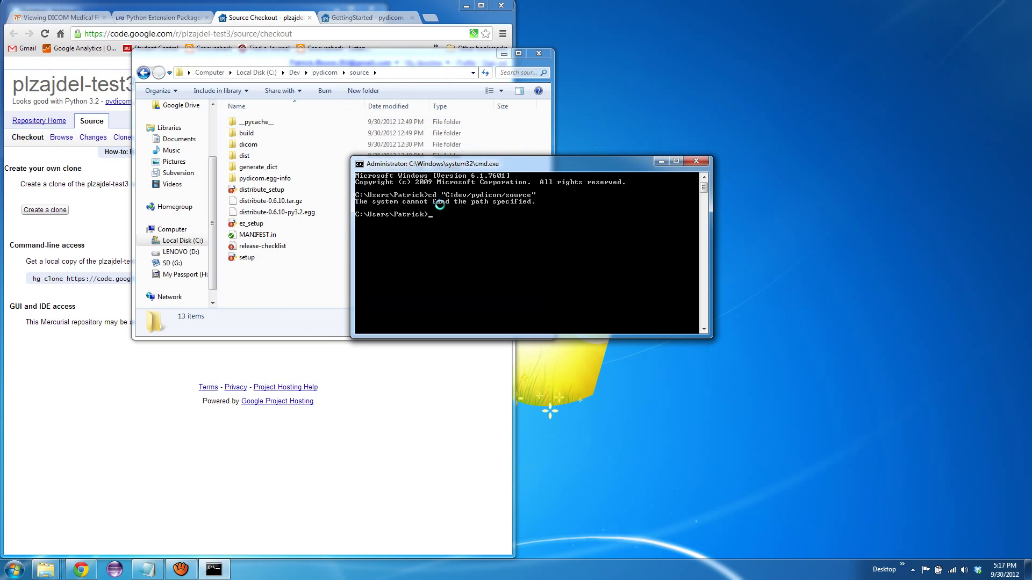
key(Up)
text(/)
key(Delete)
text(Dev/pydicom/source")
key(Return)
text(python setup.py)
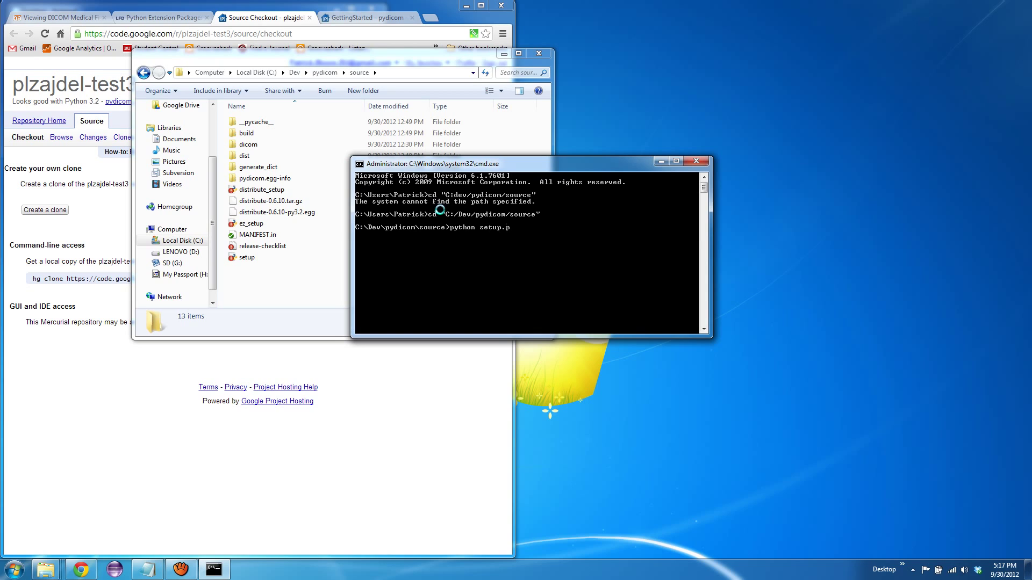
text( install)
key(Return)
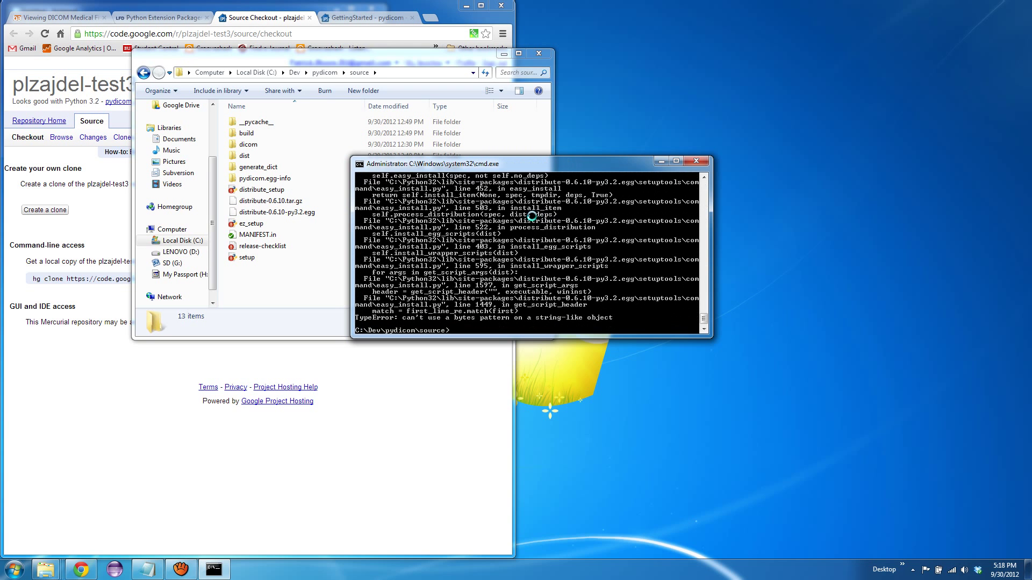
Launch Python 3.2 beside Command Prompt, import numpy and dicom, and return to the forum thread
click(15, 569)
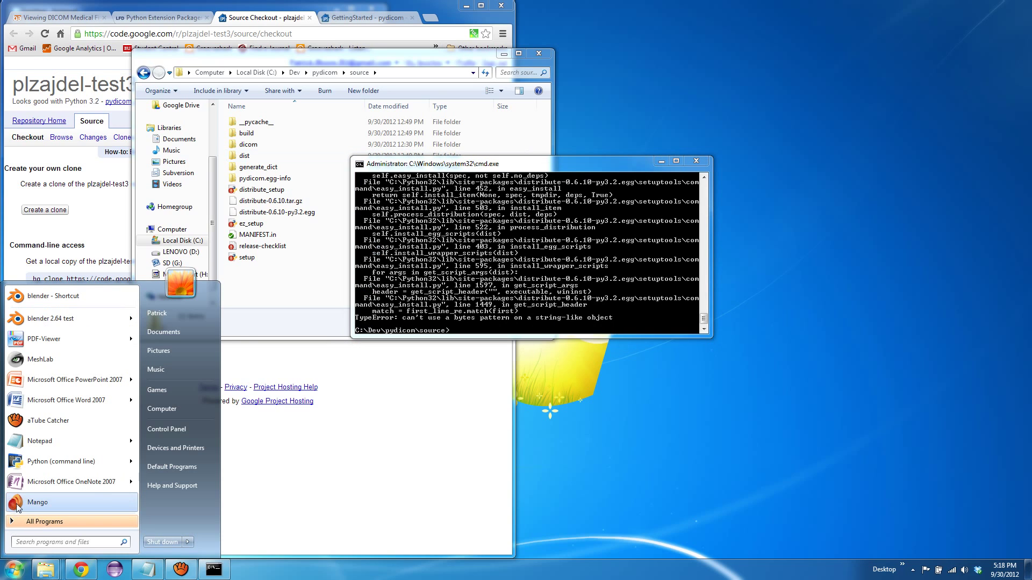
click(61, 462)
drag(121, 89, 72, 160)
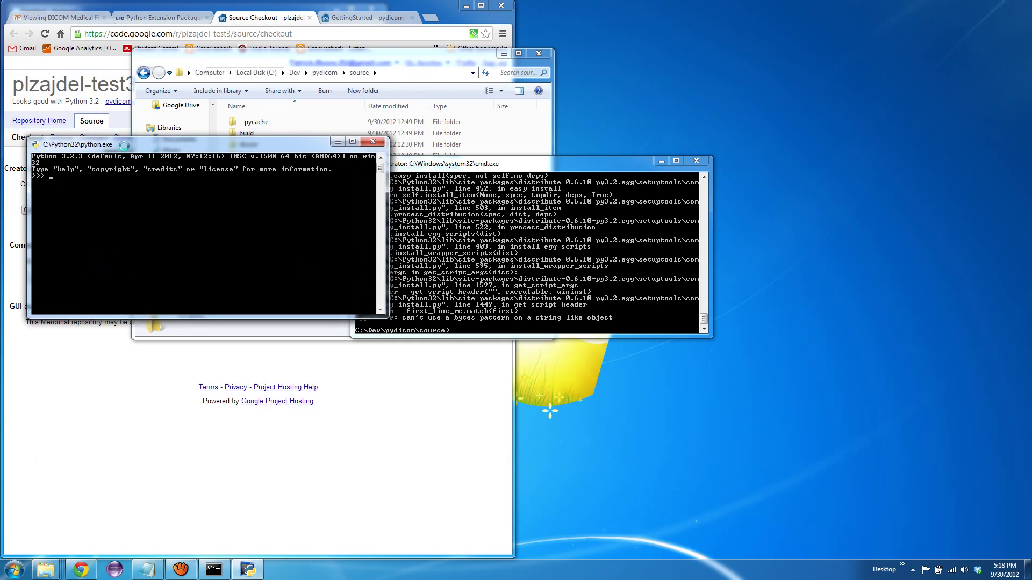
drag(436, 164, 459, 160)
click(29, 192)
text(port numpy)
key(Return)
text(import)
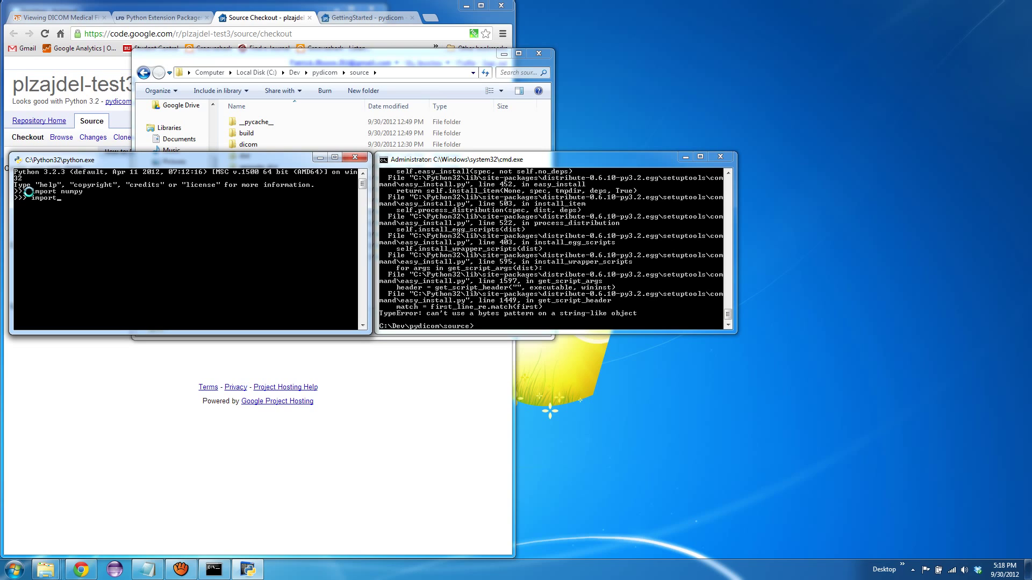
text(dico)
text(from dicom imp)
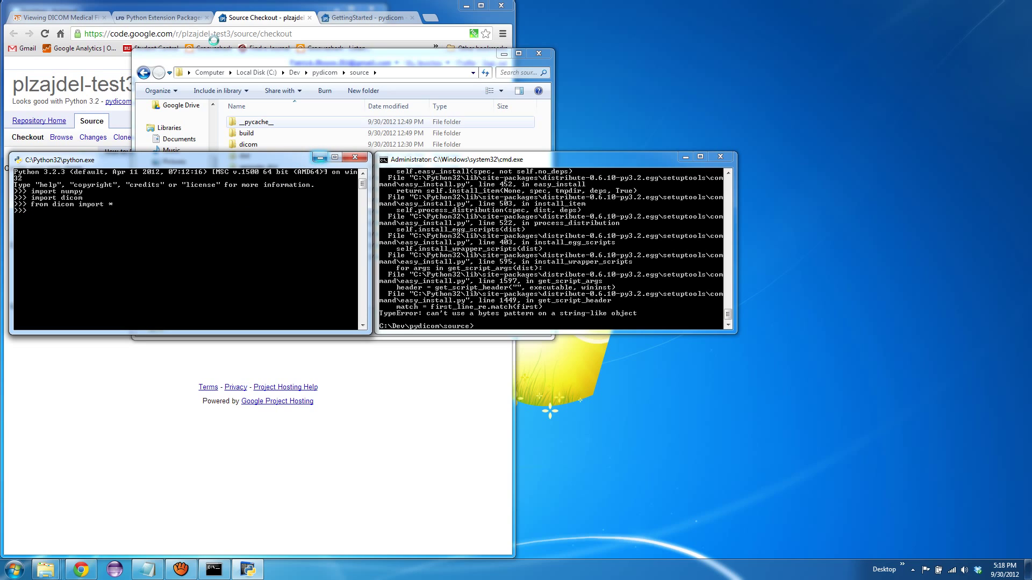
click(89, 18)
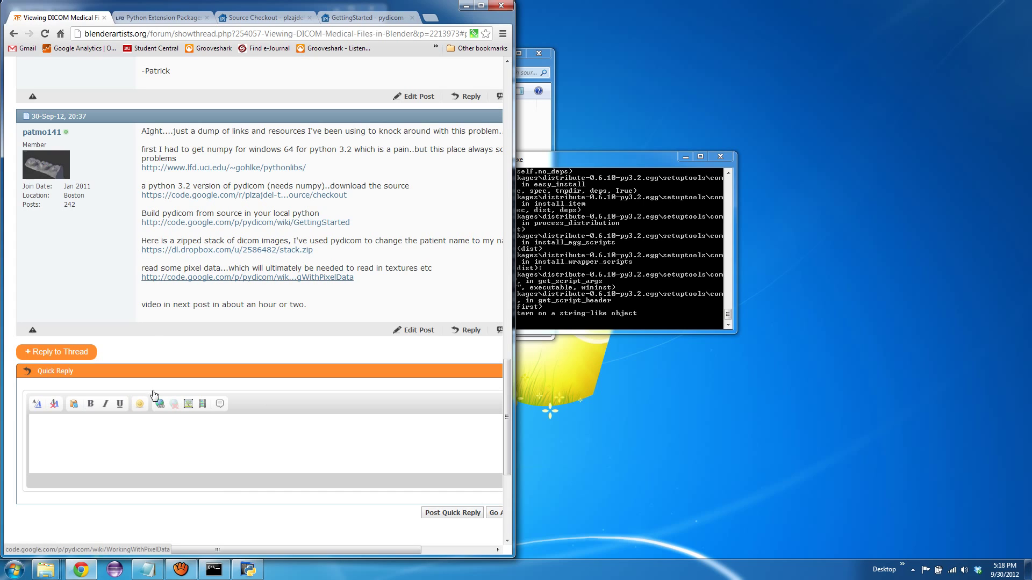
Go up from SampleDicomDir to C:\Dev, open the stack folder and select slice 000
click(47, 575)
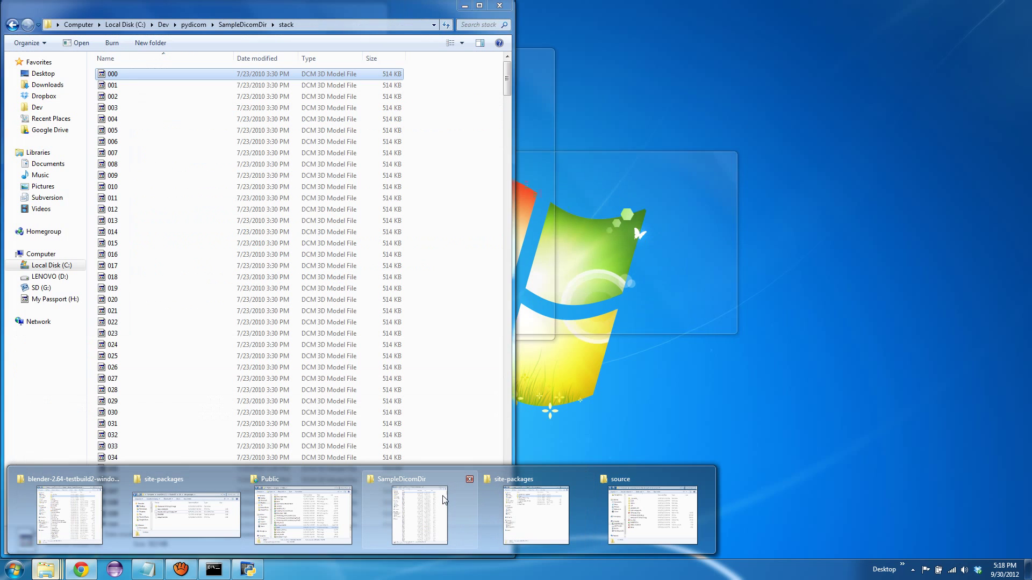
click(442, 500)
click(242, 24)
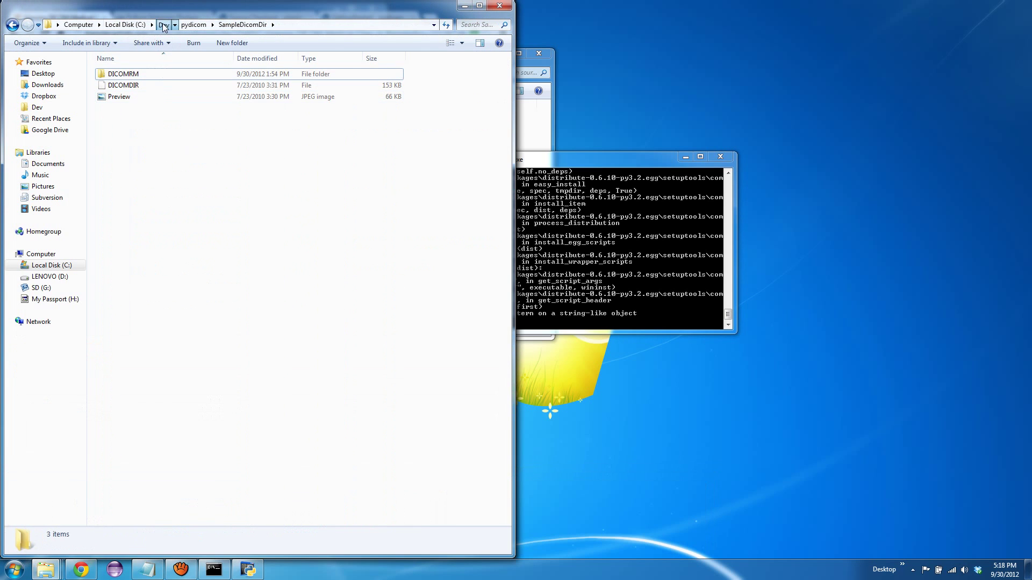
click(162, 25)
double_click(116, 133)
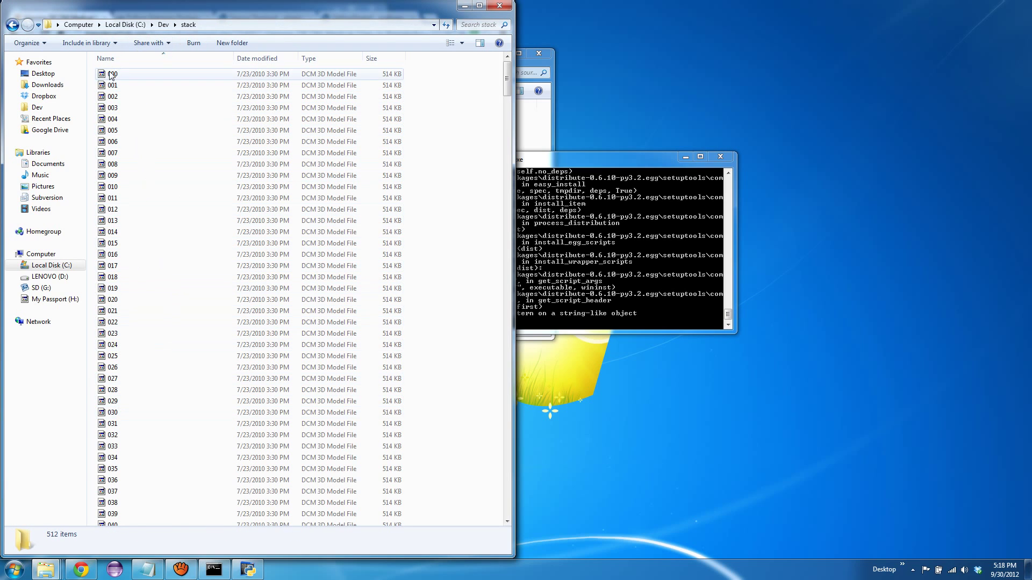
key(Down)
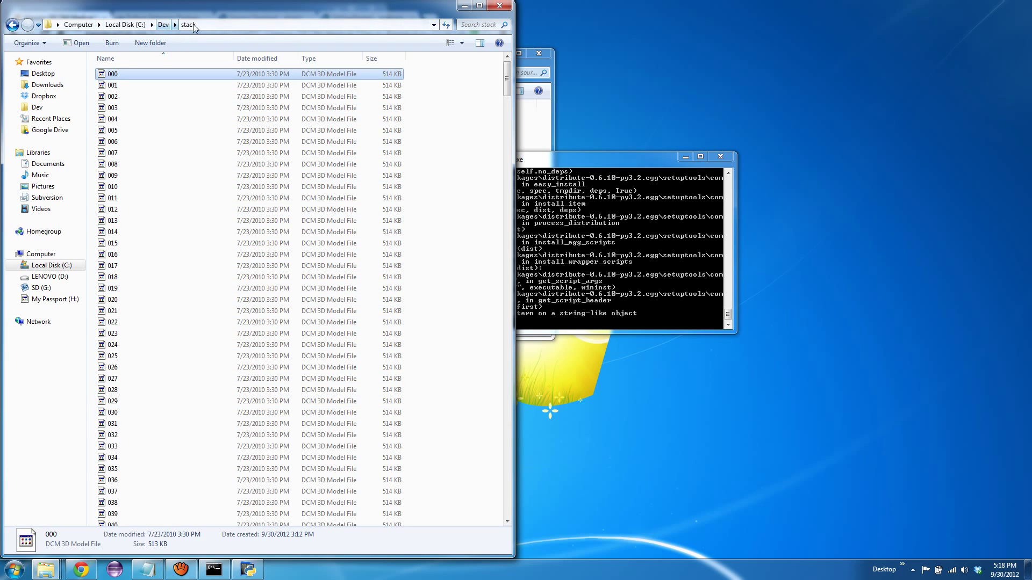
click(573, 186)
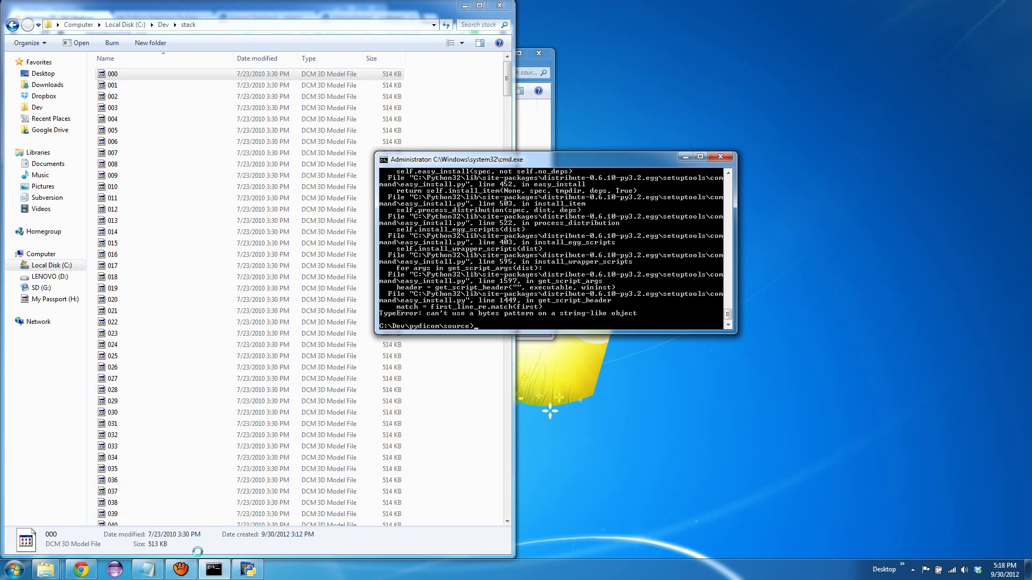
Read C:/dev/stack/000.dcm into ds and display ds.PatientName
click(248, 569)
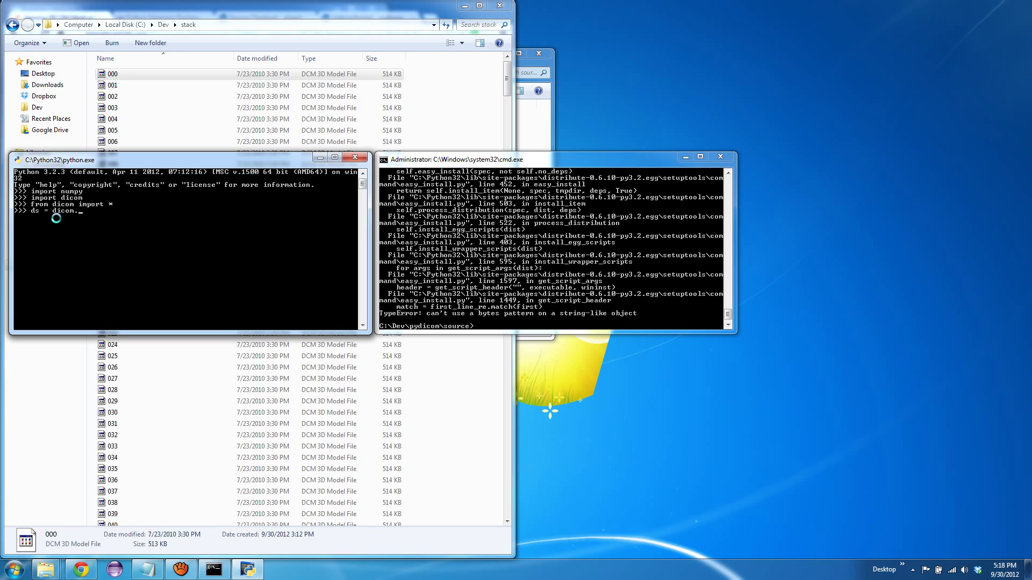
text(read_file("C:/dev/stack/)
text(000.)
text(dmc)
text(ds.PatientName)
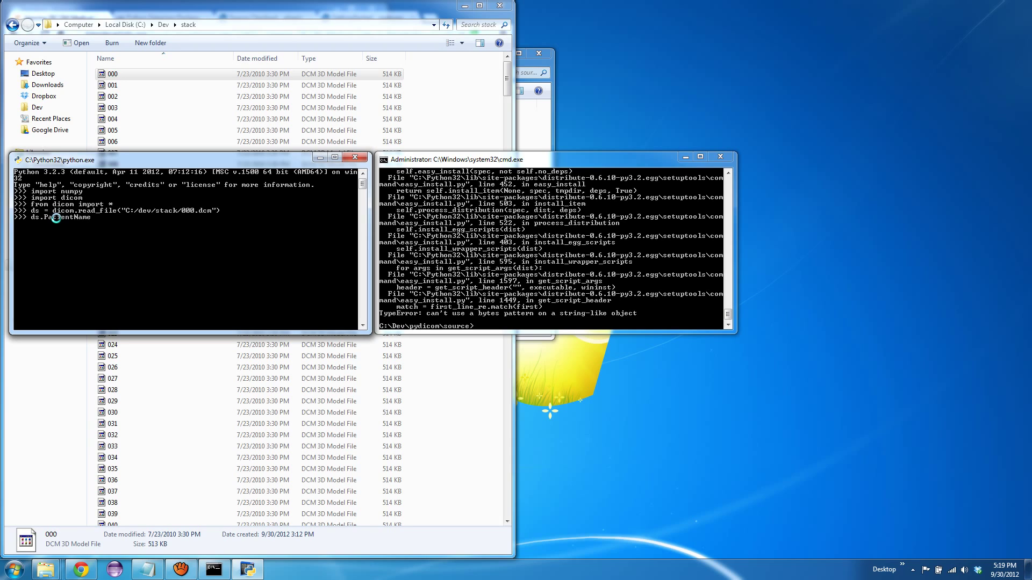
key(Return)
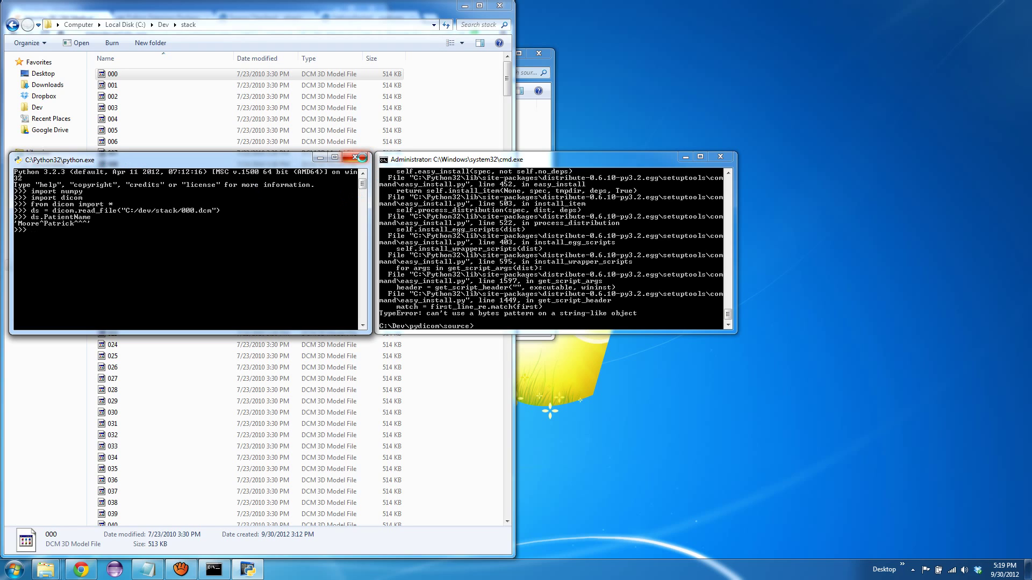
Close the Python console and Command Prompt windows
click(358, 157)
drag(576, 165, 177, 206)
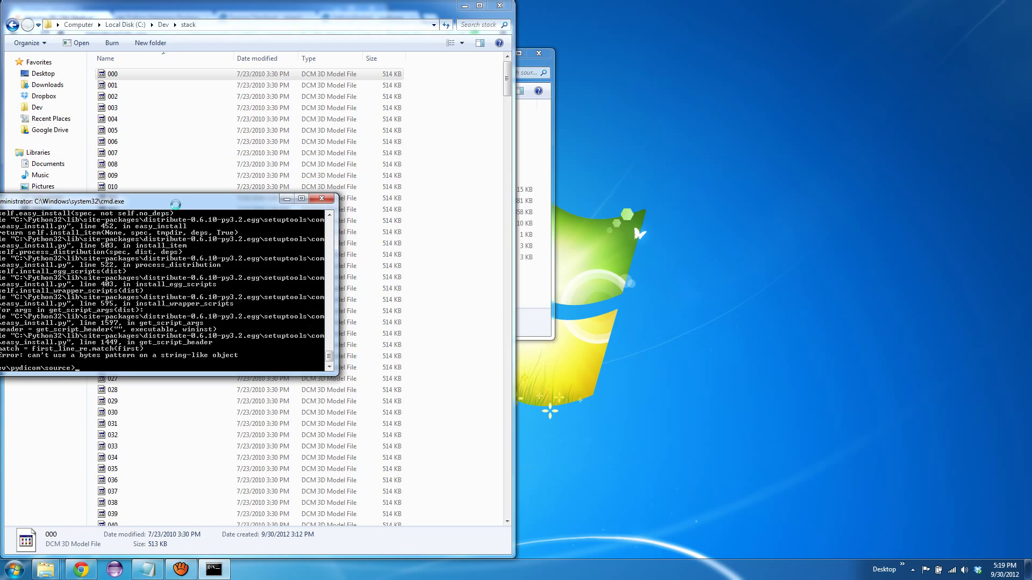
drag(174, 204, 291, 196)
click(438, 188)
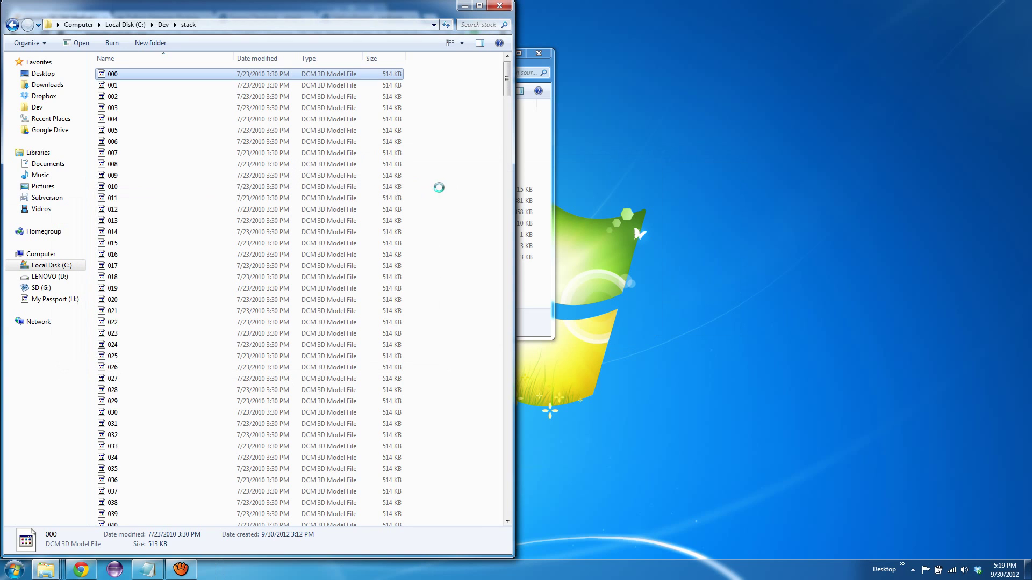
Browse Explorer to C:\Python32\Lib\site-packages
click(164, 24)
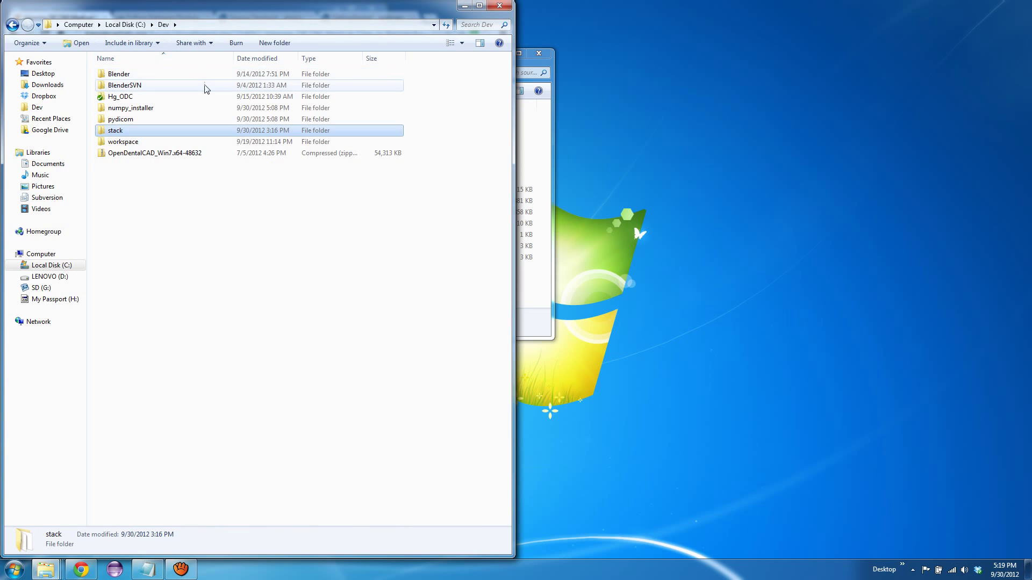
click(125, 24)
click(133, 131)
double_click(133, 132)
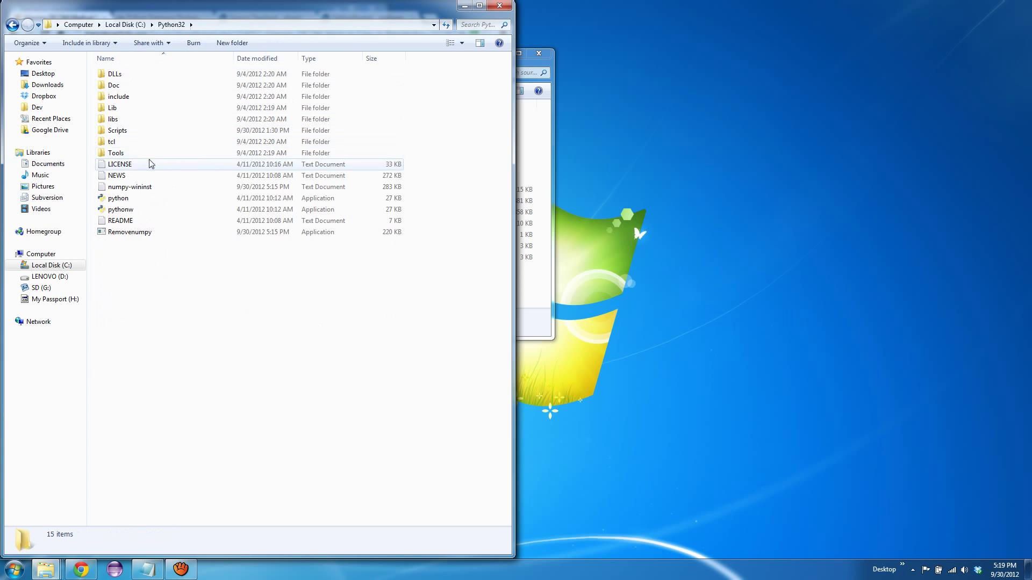
double_click(118, 108)
double_click(123, 278)
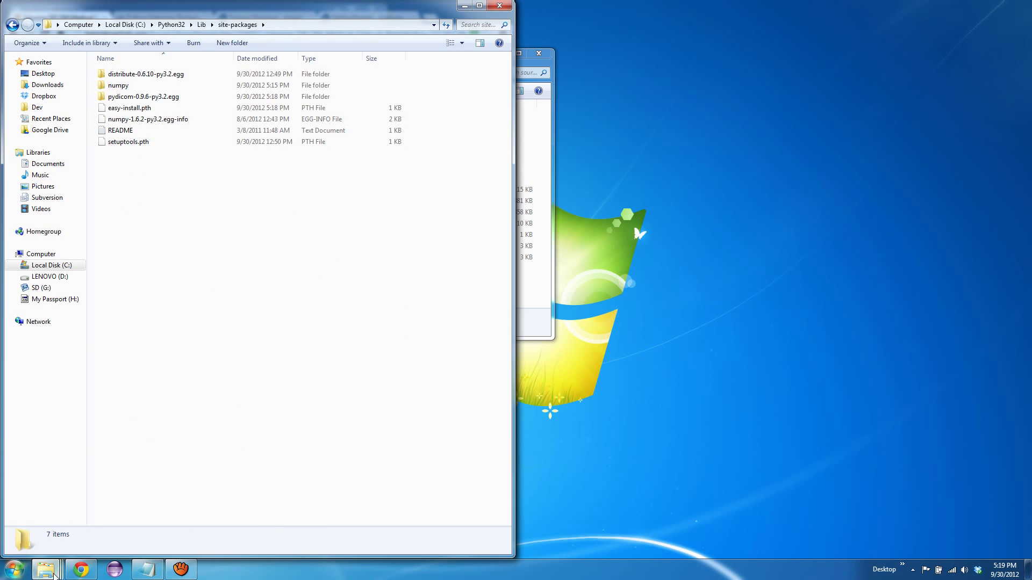
Dock the Blender build folder on the right and open 2.63\scripts\modules
mouse_move(45, 570)
click(70, 509)
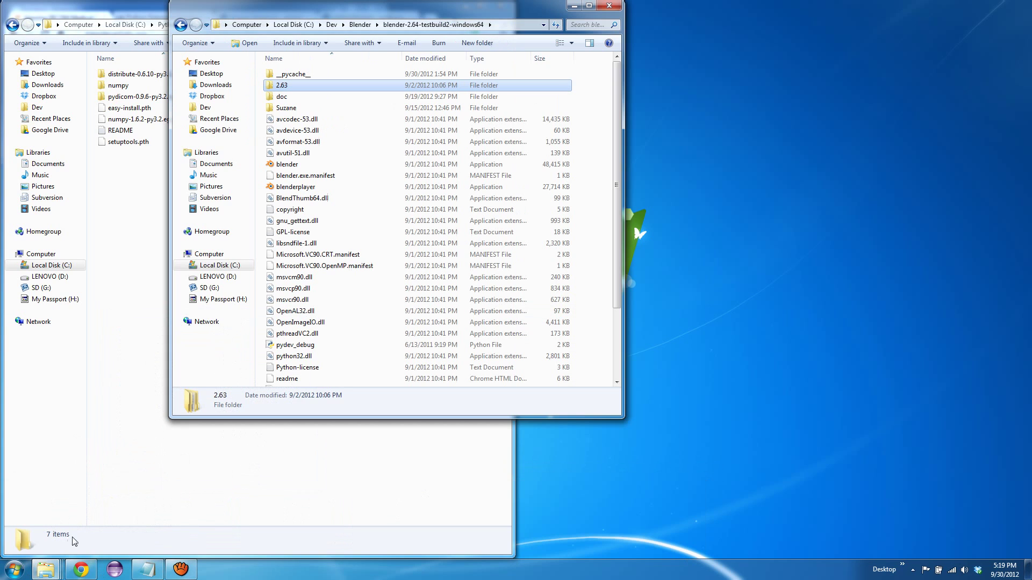
drag(298, 11, 1031, 16)
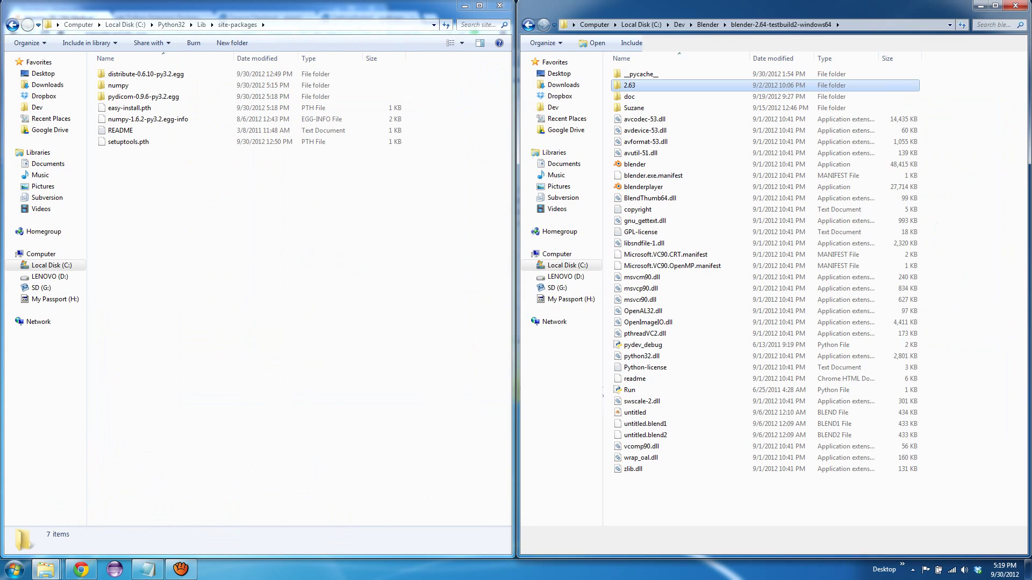
double_click(633, 87)
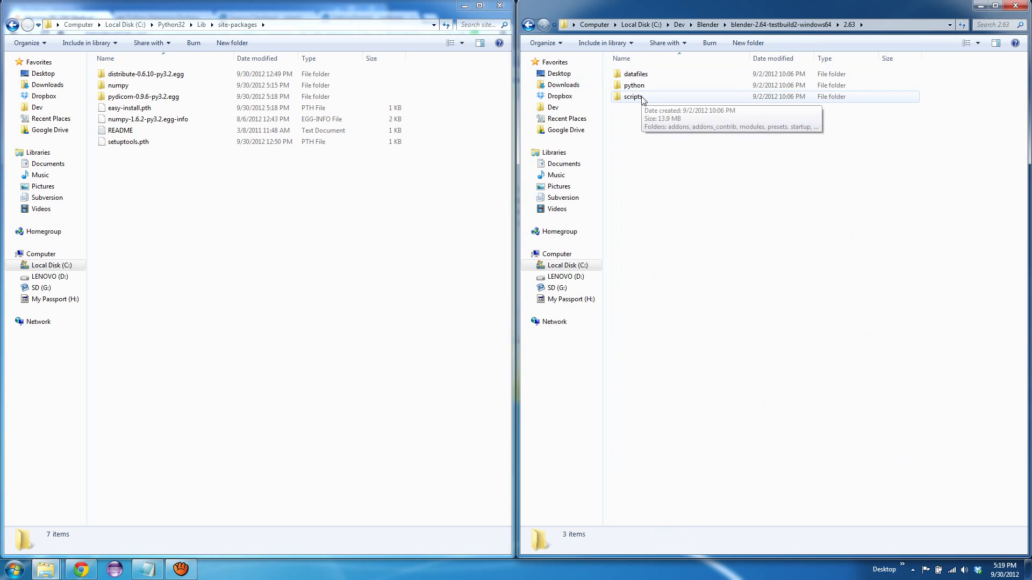
double_click(641, 98)
double_click(640, 97)
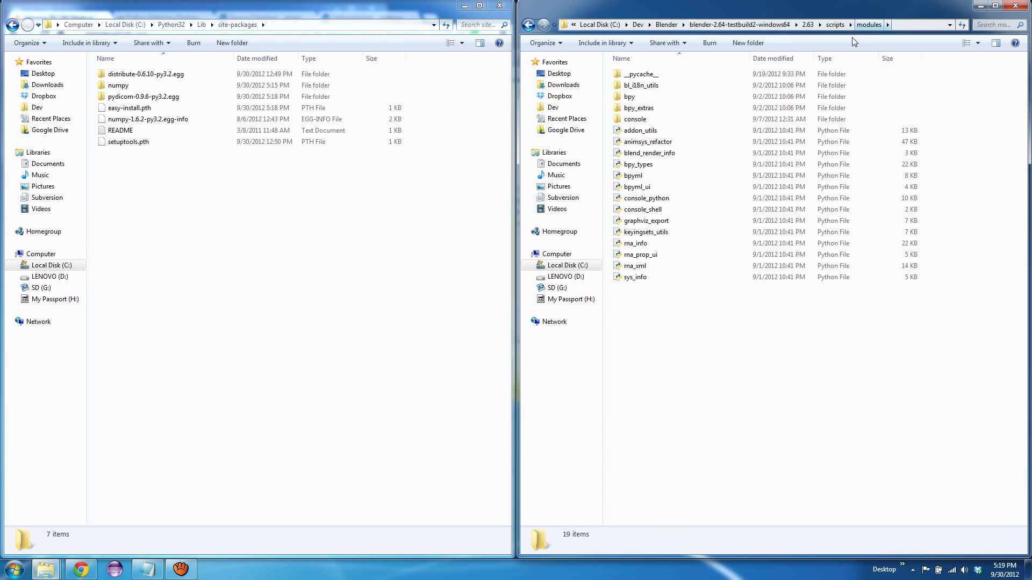
Copy the numpy package into Blender's modules folder
click(121, 88)
right_click(722, 358)
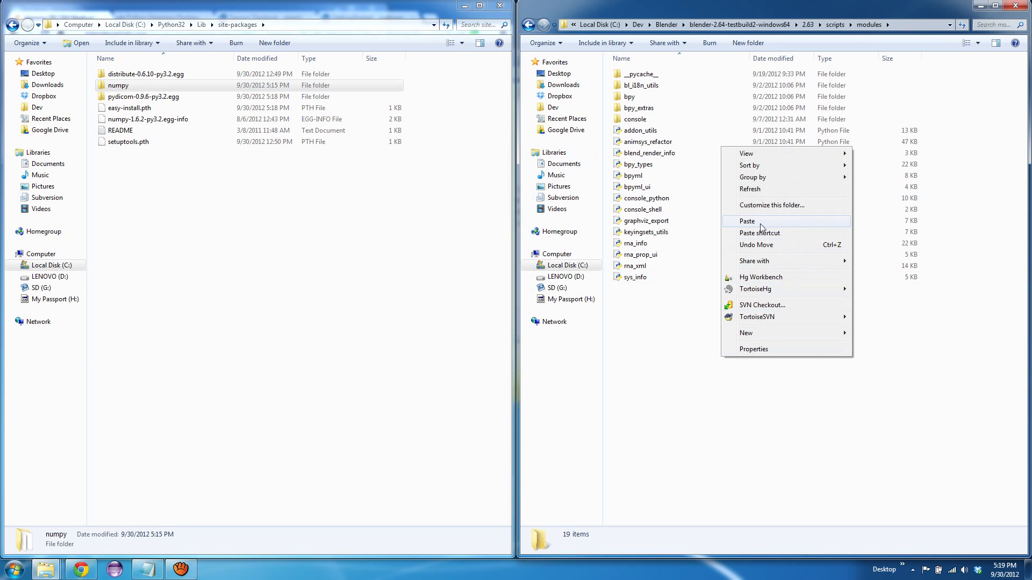
click(762, 222)
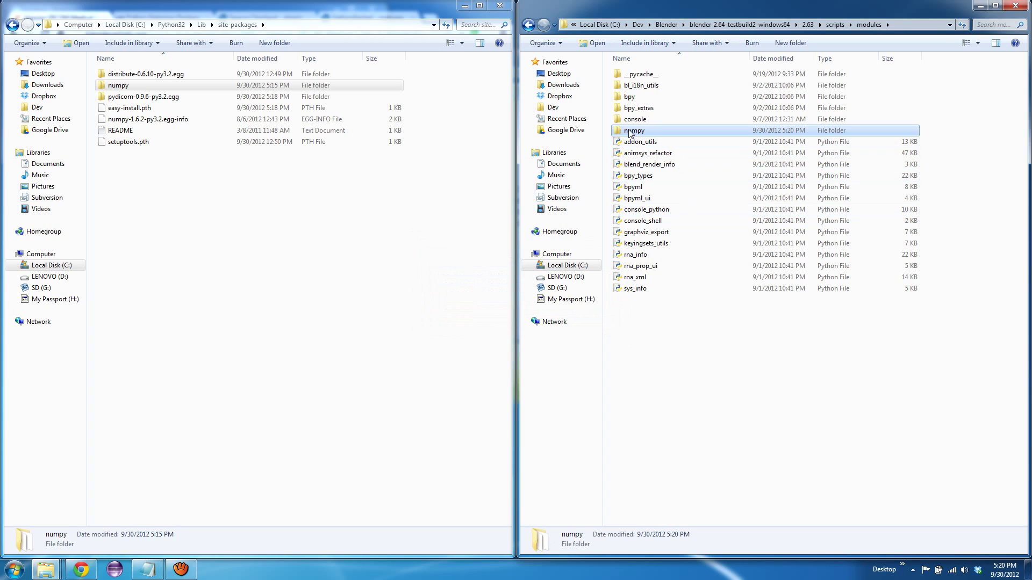
Copy the dicom folder from pydicom-0.9.6-py3.2.egg into modules, then return to the build folder
double_click(121, 97)
right_click(116, 74)
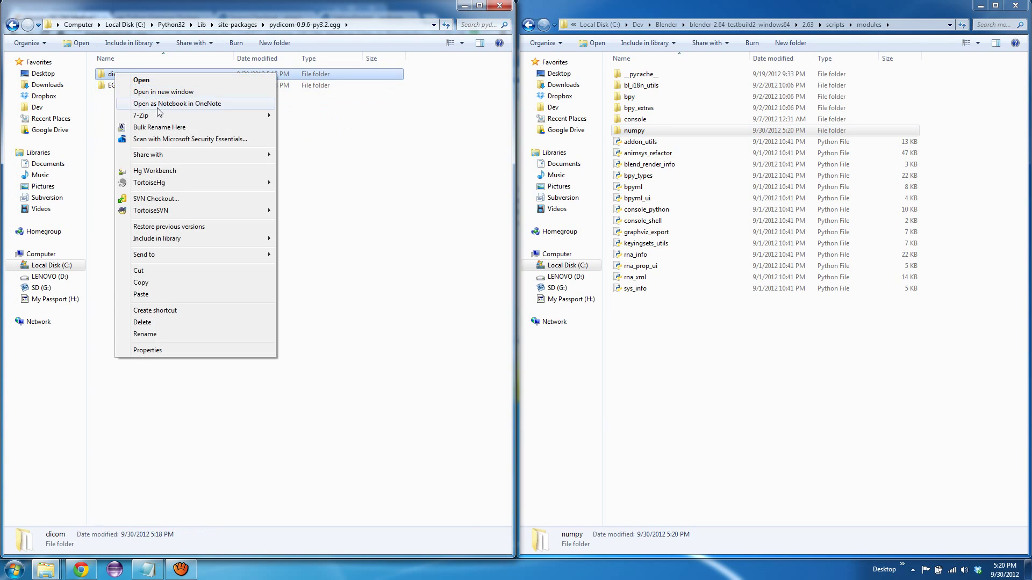
click(151, 286)
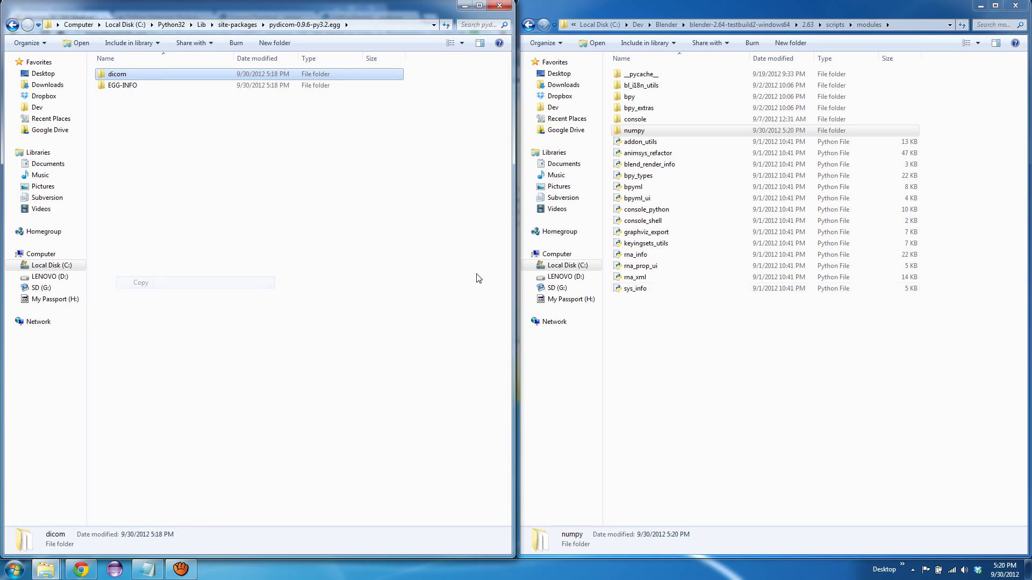
click(675, 329)
right_click(671, 329)
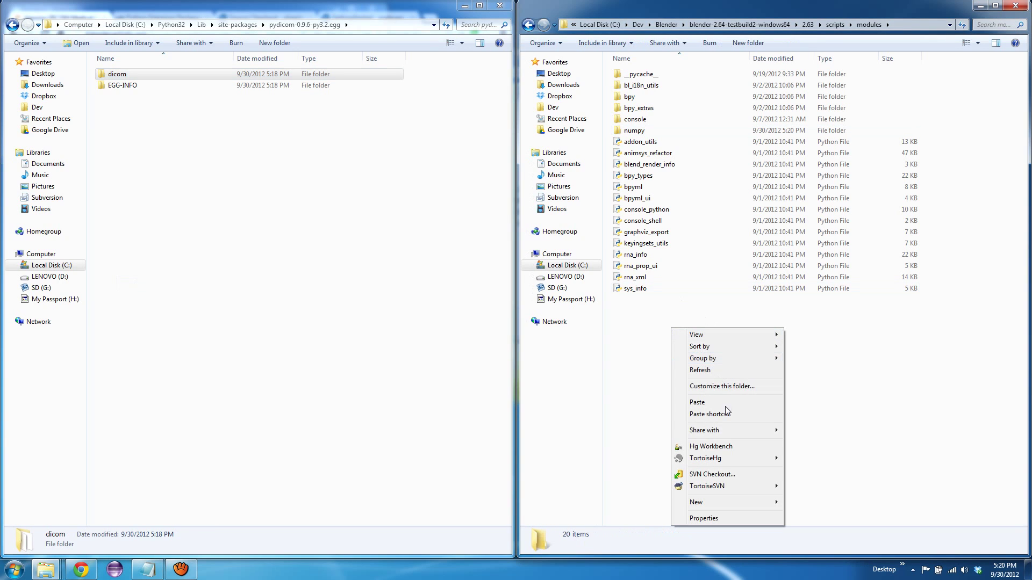
click(694, 402)
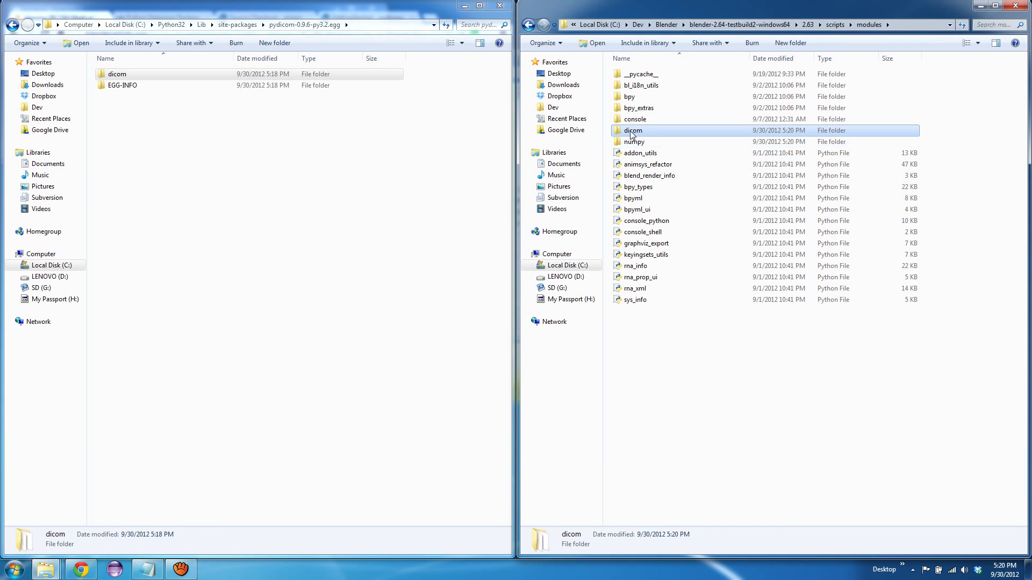
click(636, 143)
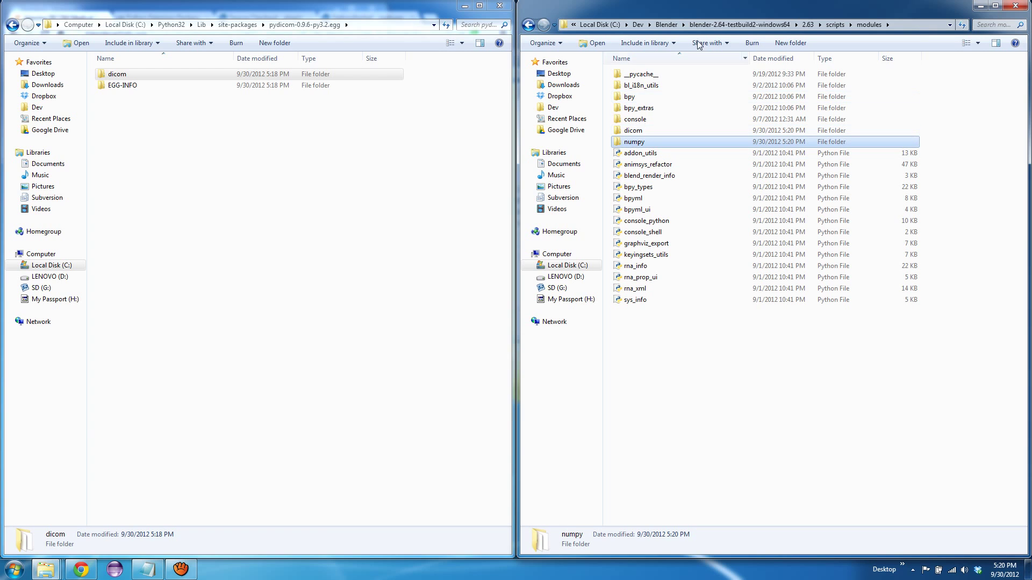
click(742, 25)
Launch Blender and turn the enlarged Timeline area into a Python Console
double_click(635, 164)
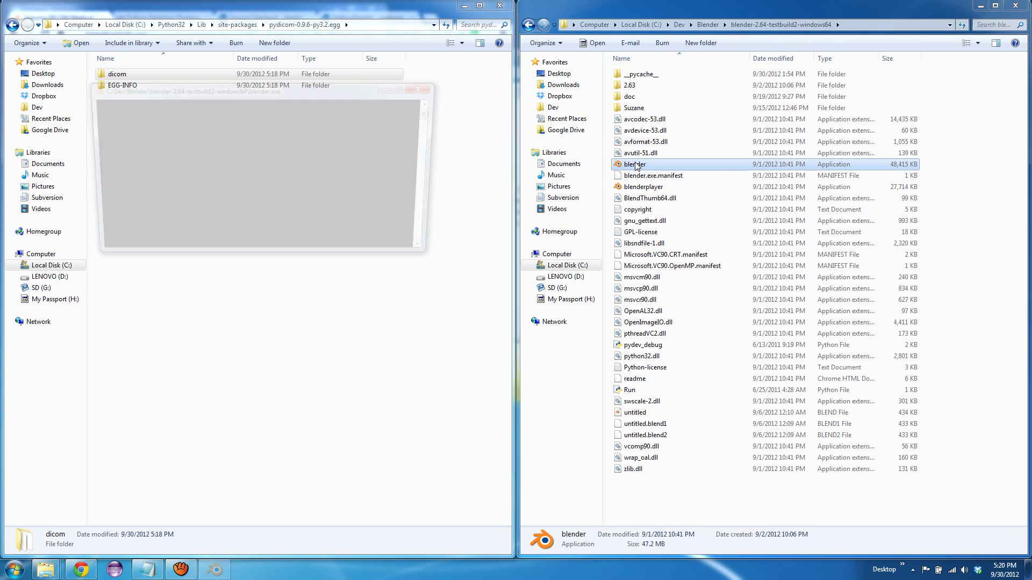
drag(195, 174, 303, 56)
click(218, 369)
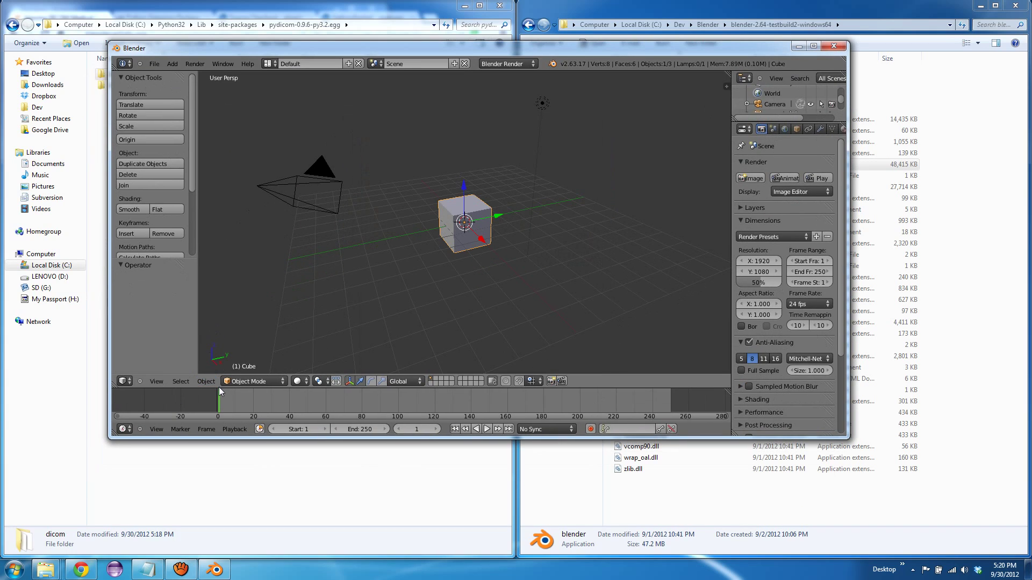
drag(218, 388, 218, 257)
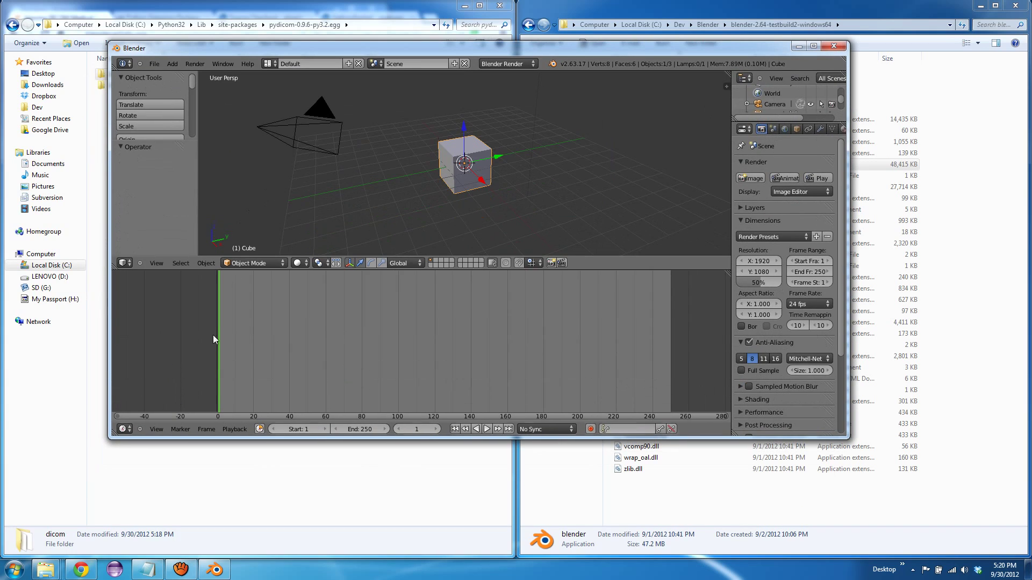
click(127, 429)
click(147, 231)
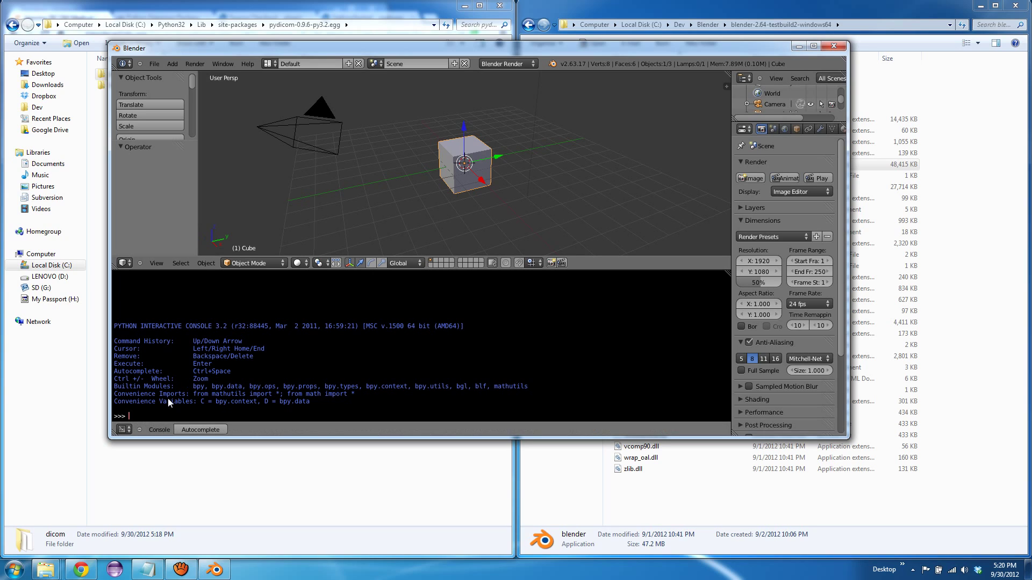
text(impo)
Import numpy and dicom, read 000.dcm, and show its 512x512 pixel_array shape and PatientName
key(Return)
text(thats goo)
key(BackSpace)
key(BackSpace)
key(BackSpace)
text(import dicom)
key(Return)
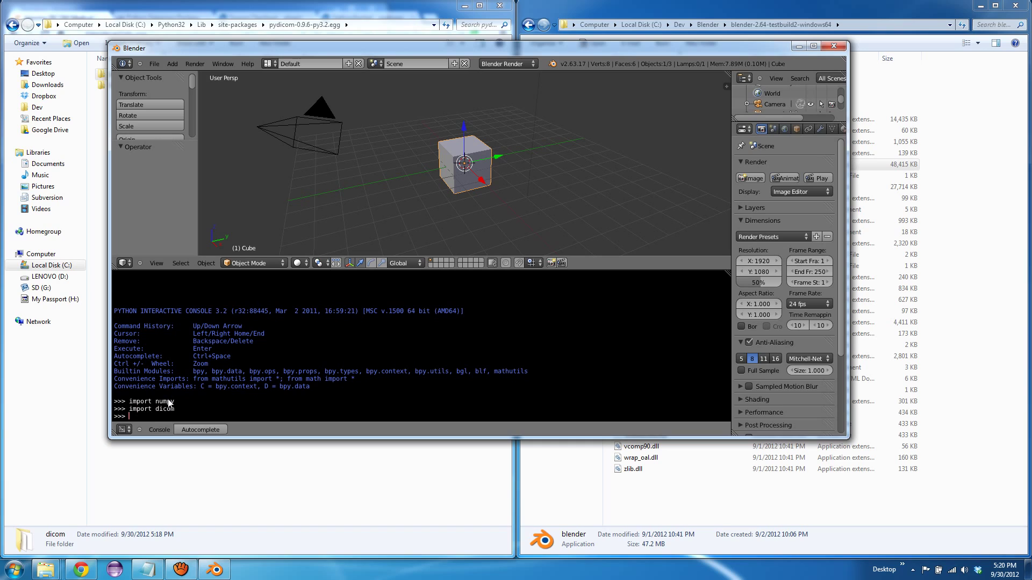
text(ds = di)
text(com.read_file()
text("Cd:/dev/)
key(BackSpace)
key(BackSpace)
key(BackSpace)
key(BackSpace)
text(:)
text(/Dev)
text(/)
text(stack/000.dcm)
text("))
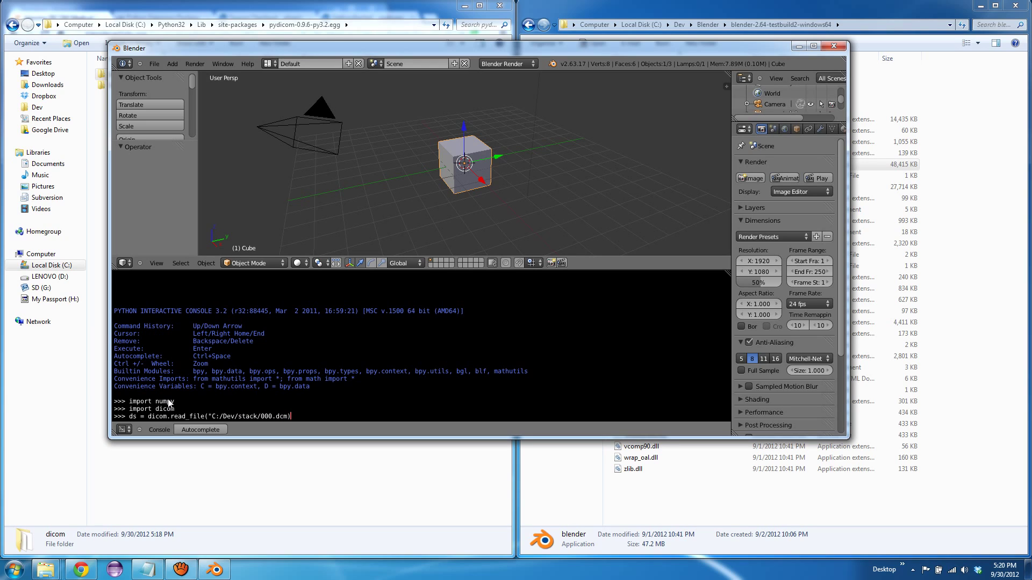
text())
key(Return)
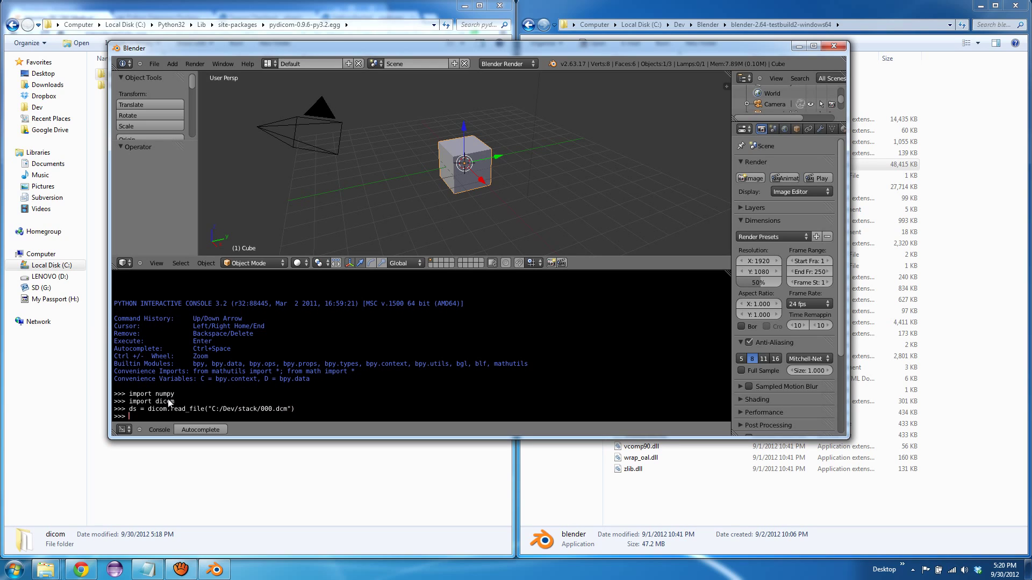
text(ds.pixel_array.shape)
key(Return)
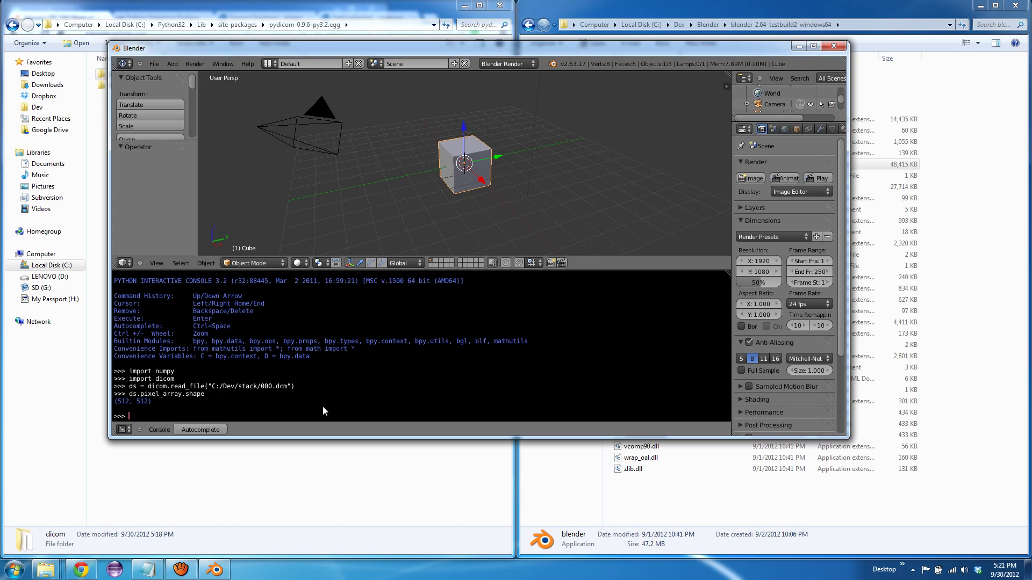
text(ds.pat)
key(BackSpace)
key(BackSpace)
key(BackSpace)
text(PatientName)
key(Return)
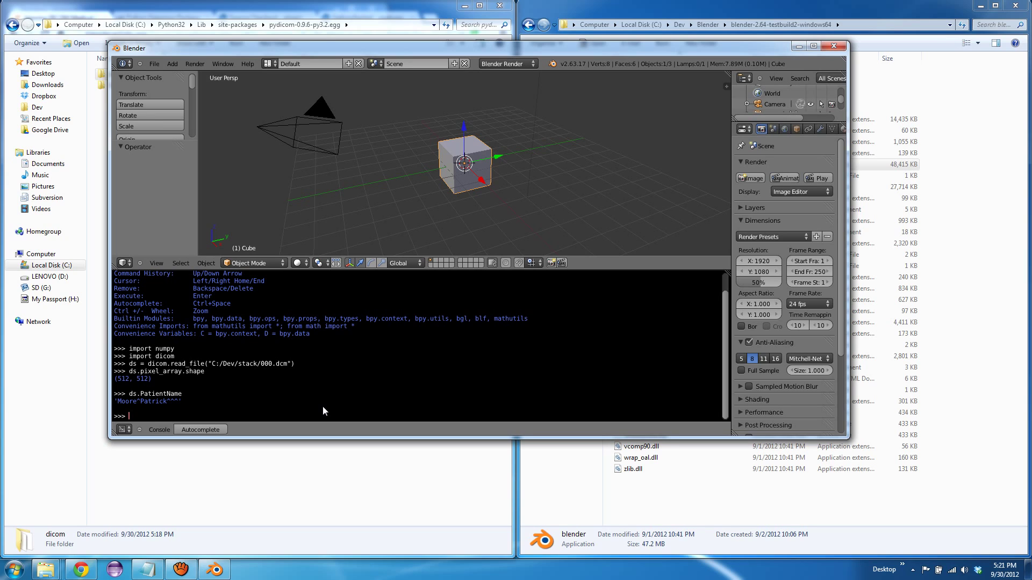
click(181, 569)
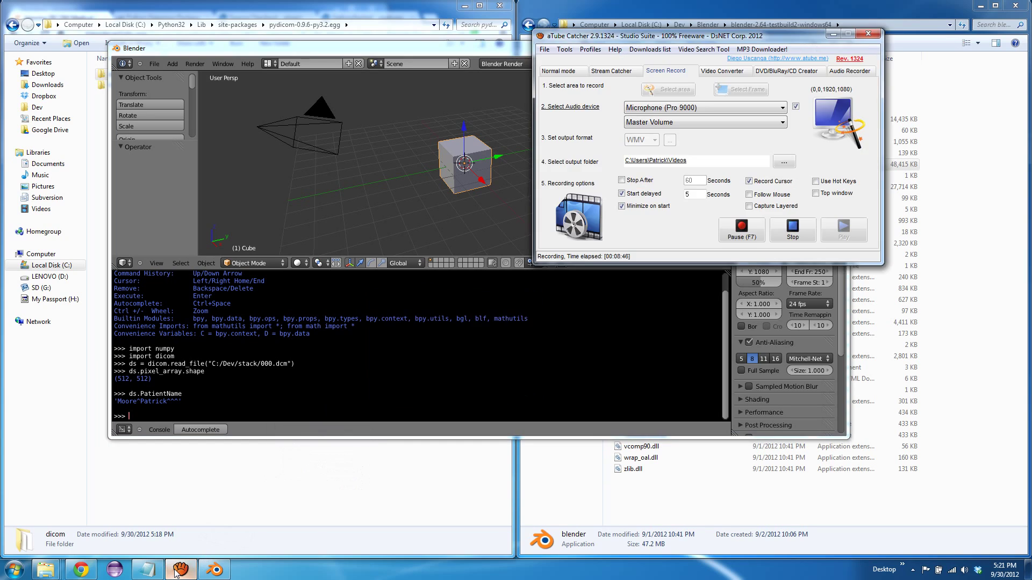